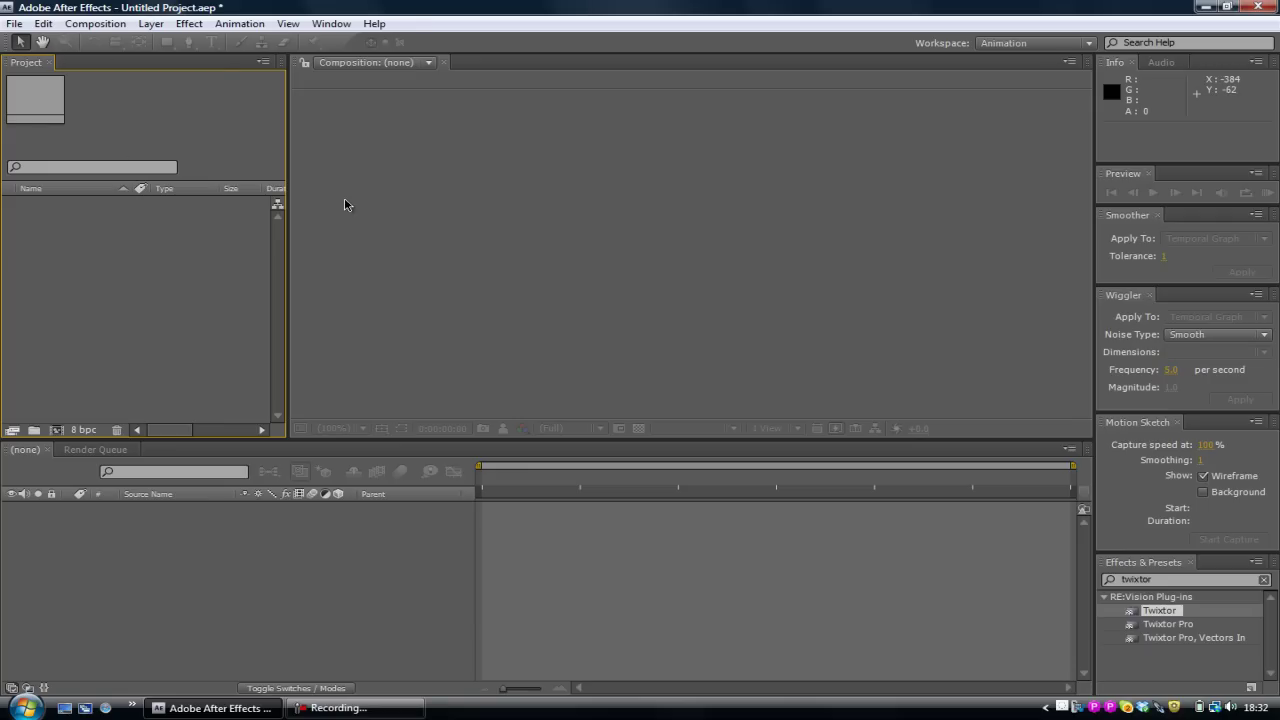
Import the Ak47 Split.m4v video file and dismiss the frame-read error.
click(15, 24)
click(95, 7)
click(15, 24)
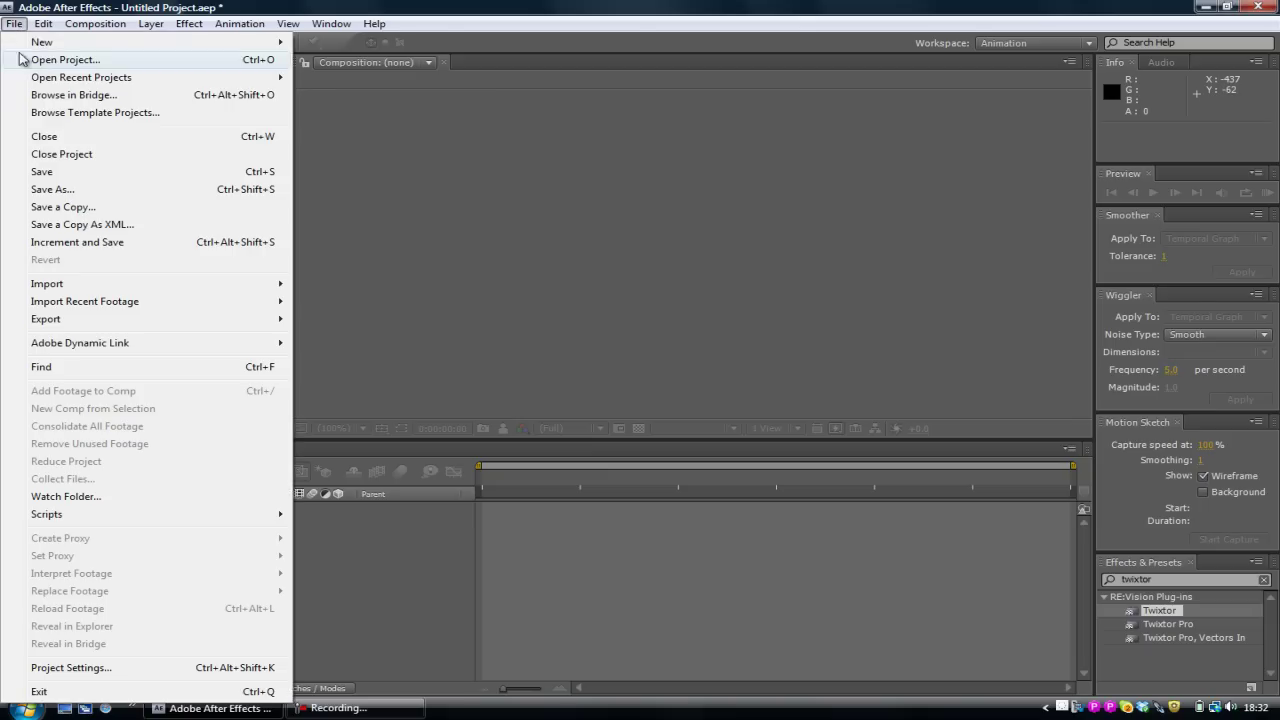
mouse_move(108, 283)
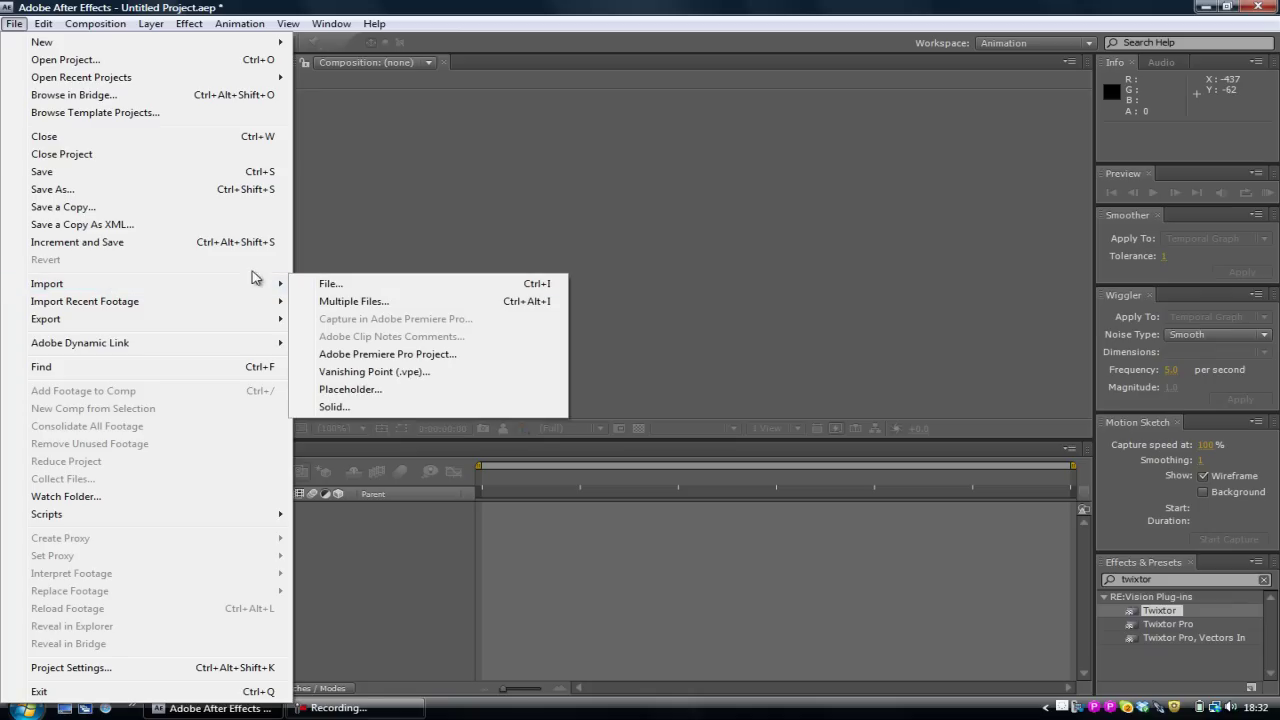
click(328, 284)
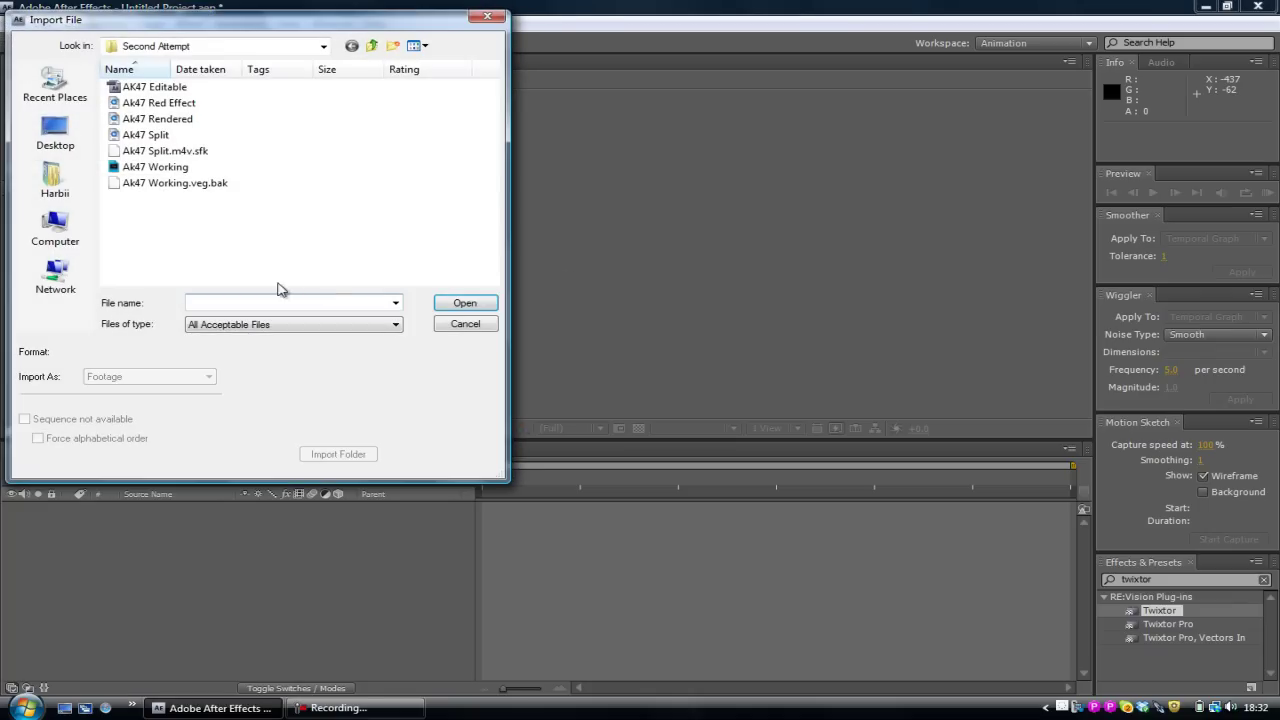
click(181, 135)
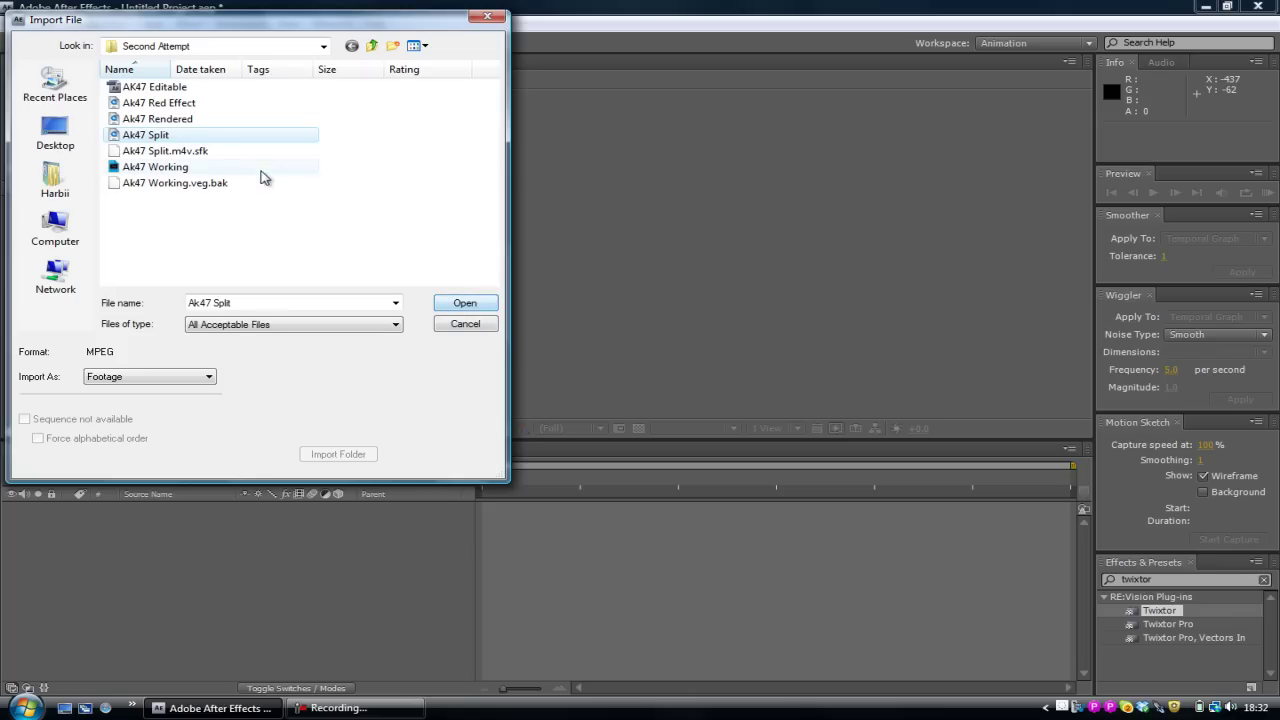
click(484, 305)
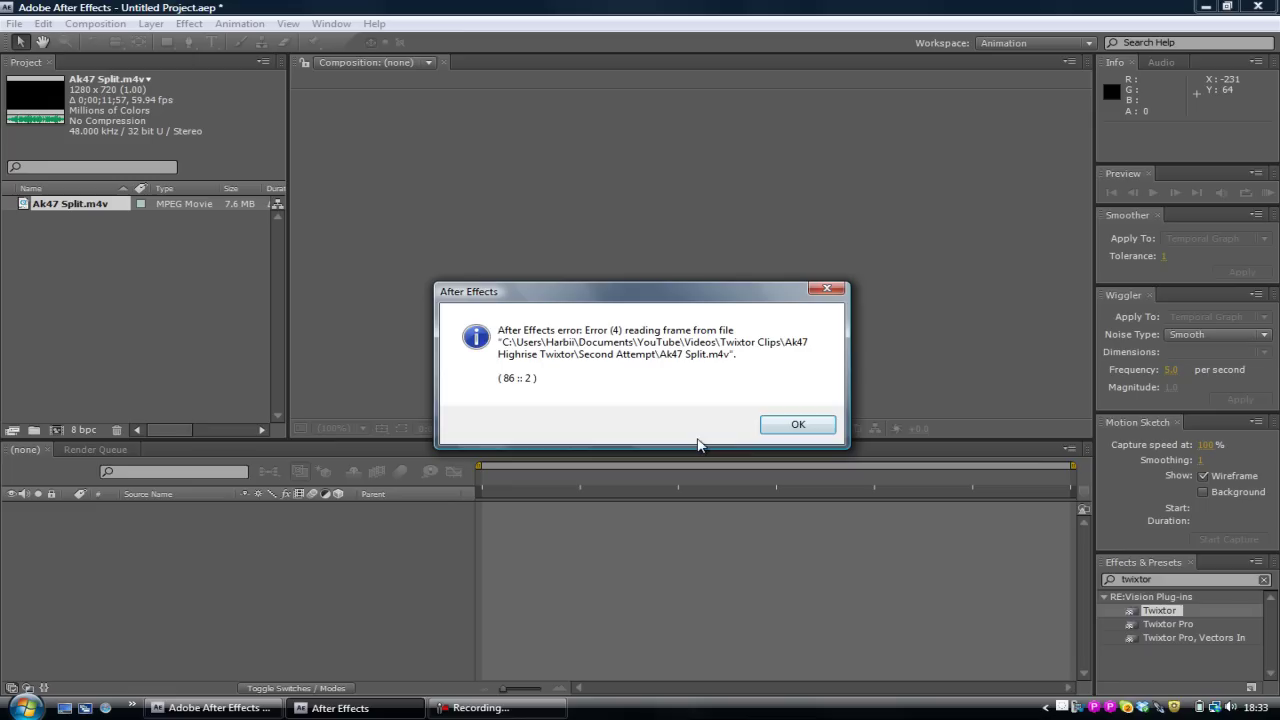
click(792, 426)
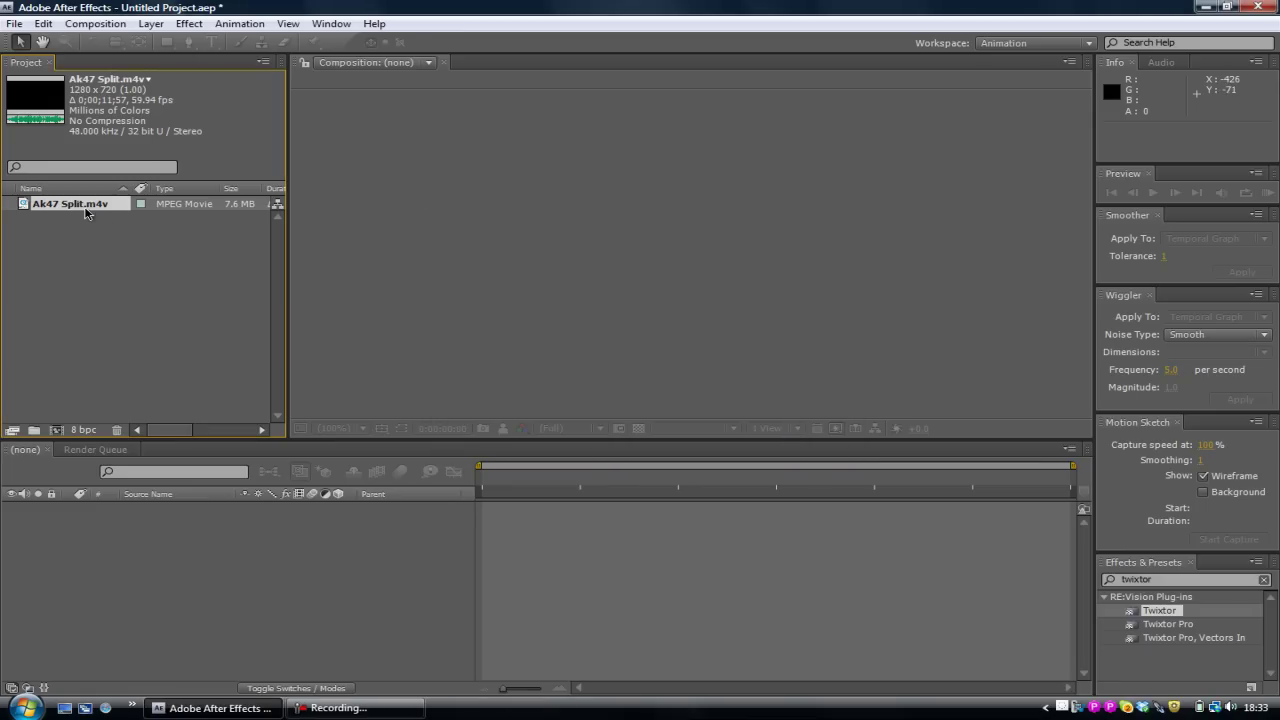
Start a new composition named 'Twixtor Test'.
click(107, 26)
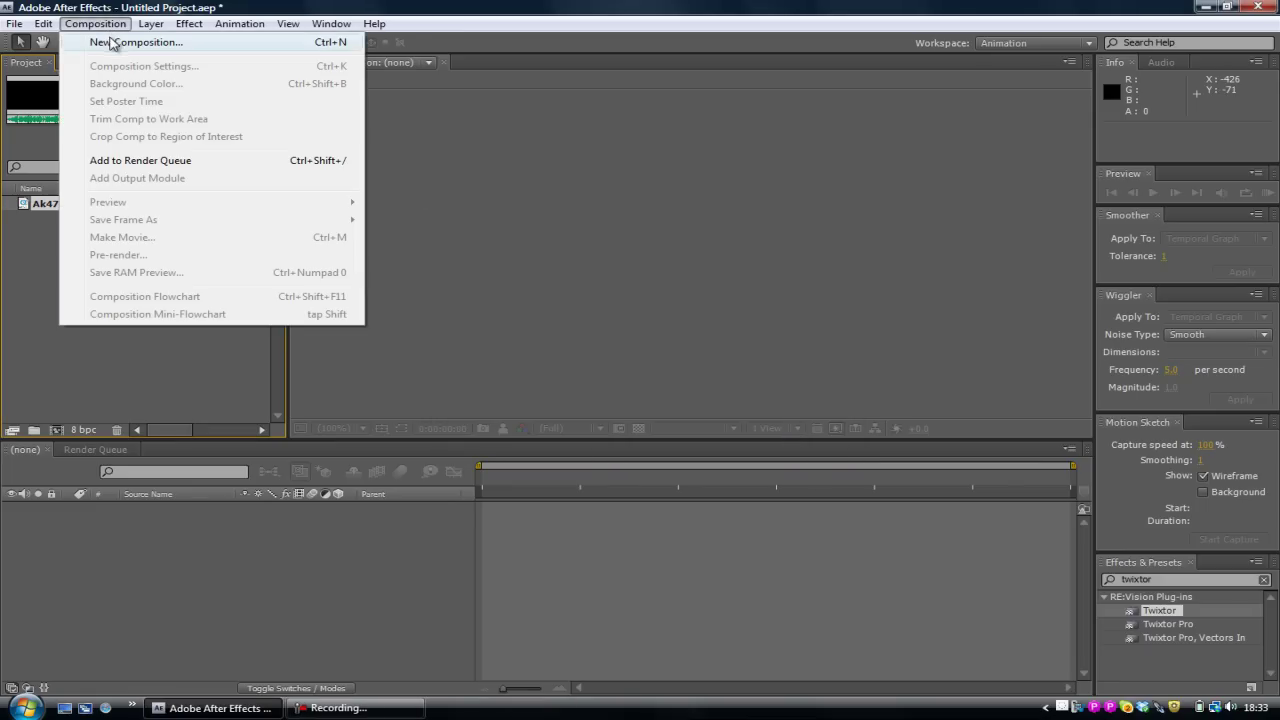
click(112, 42)
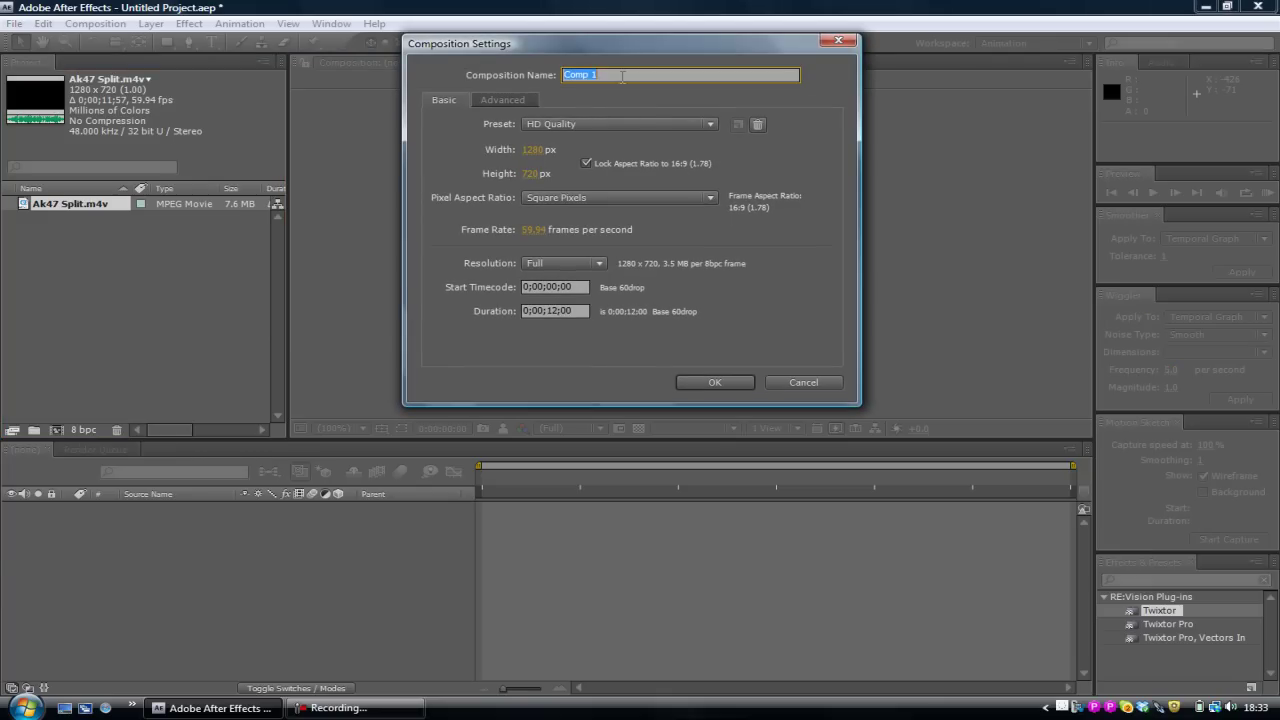
key(BackSpace)
text(Twixtor Test)
Keep 1280x720, square pixels, 59.94 fps and Full resolution for the composition.
click(541, 150)
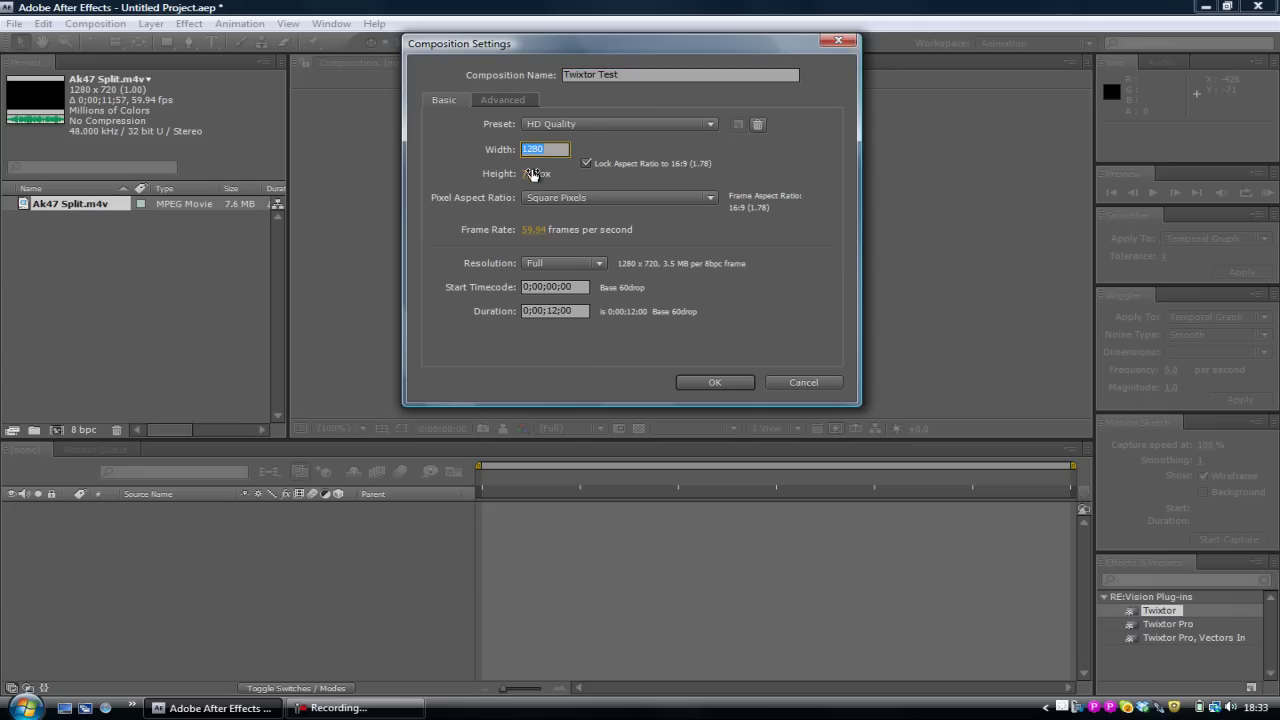
click(534, 174)
key(Return)
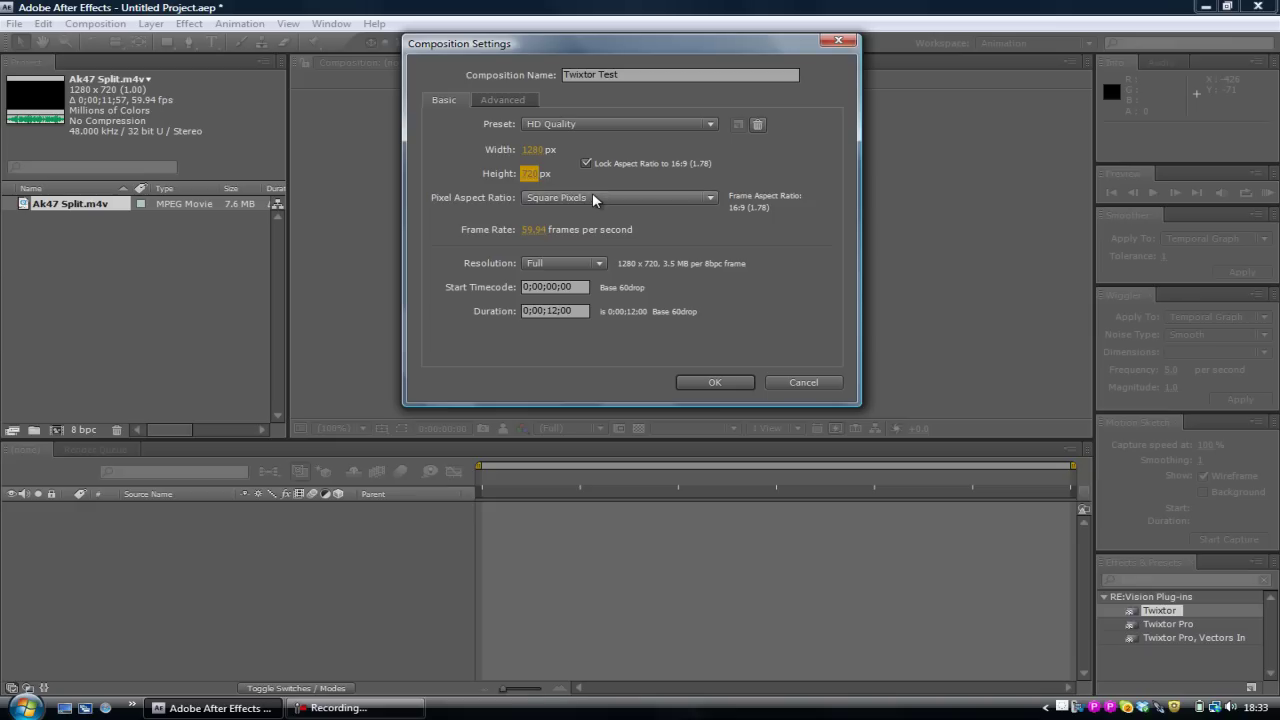
click(592, 197)
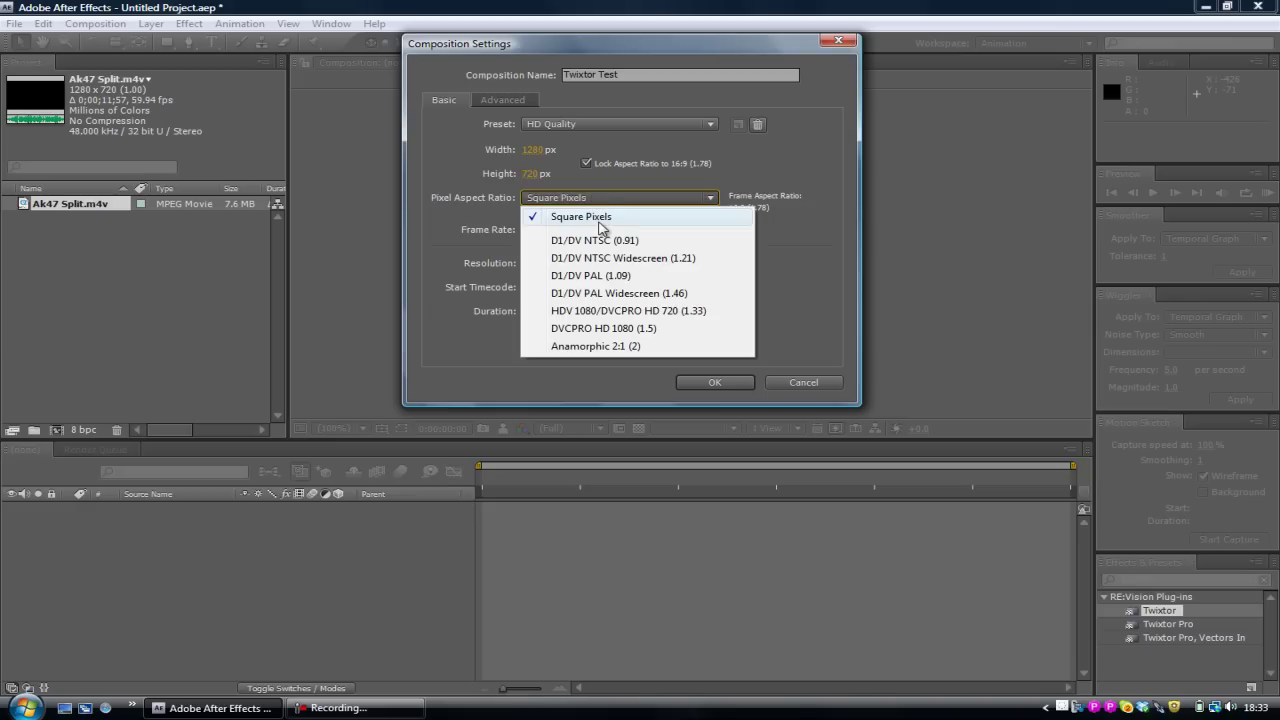
click(598, 215)
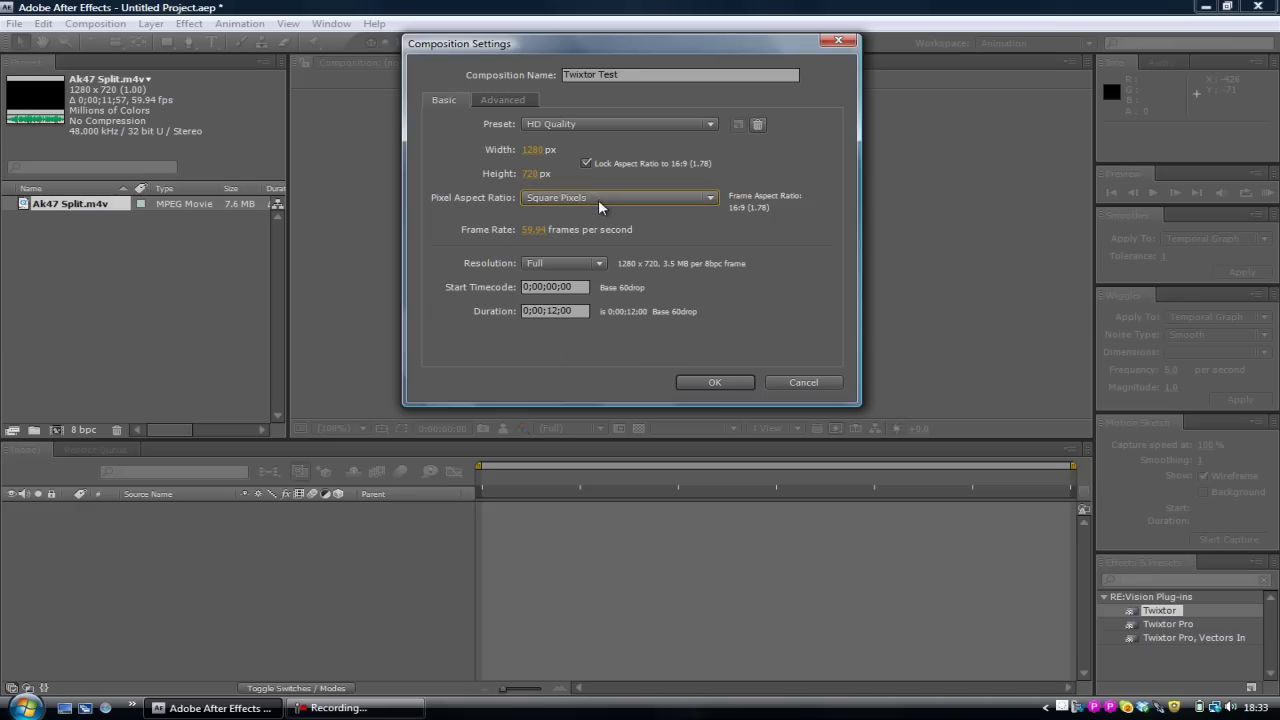
click(556, 232)
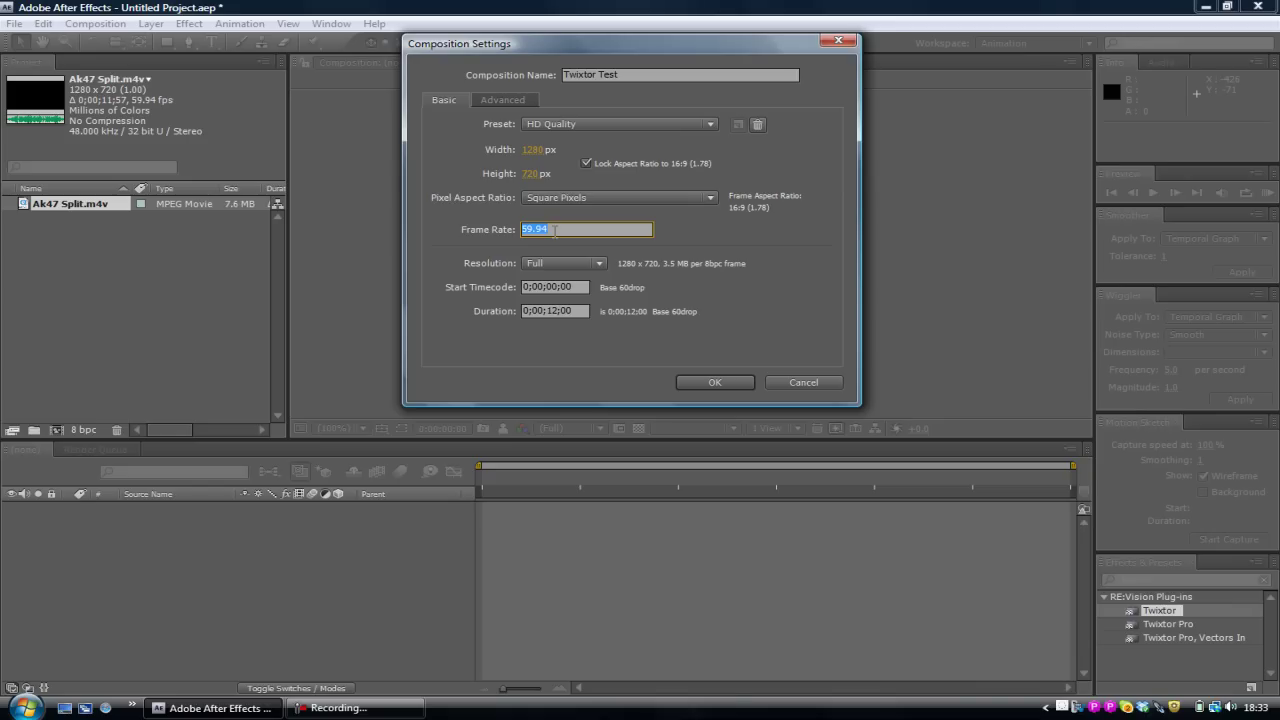
drag(556, 230, 513, 230)
key(Return)
click(562, 264)
click(566, 277)
Set the composition duration to 0;00;18;00 and create it.
click(558, 288)
drag(556, 288, 448, 286)
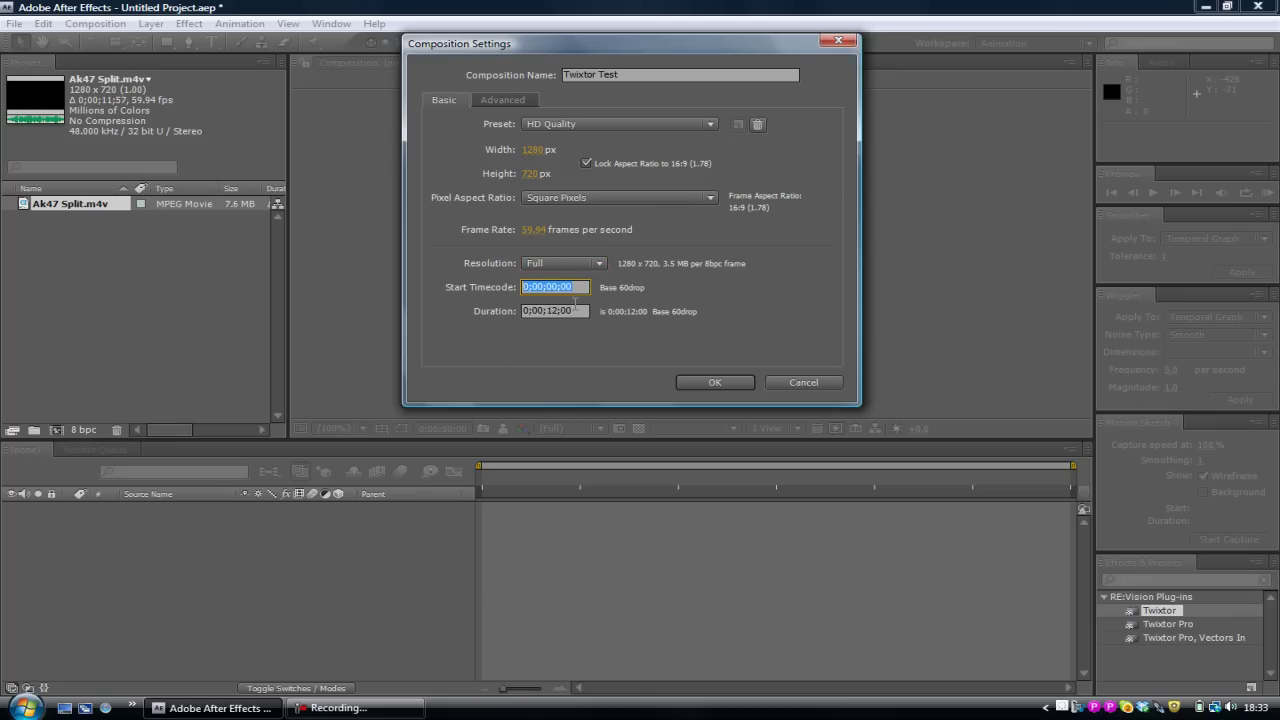
click(572, 311)
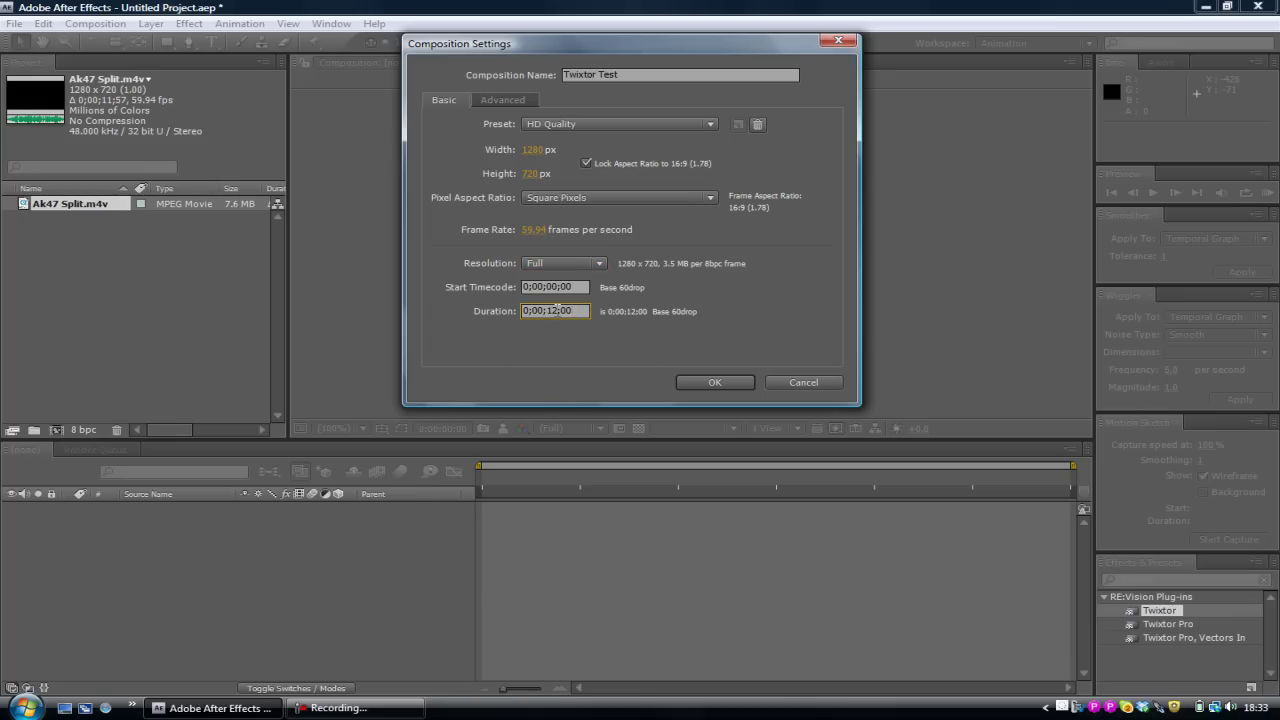
double_click(552, 311)
click(556, 311)
key(BackSpace)
text(7)
key(BackSpace)
text(8)
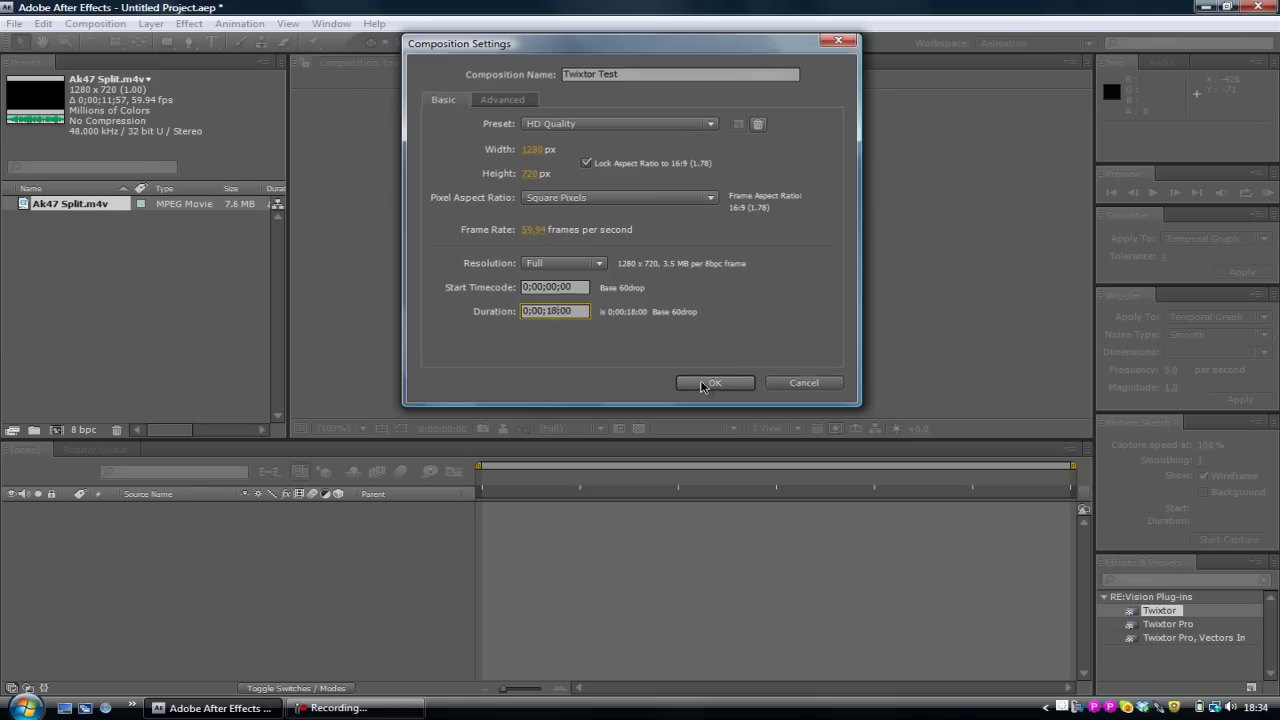
click(703, 384)
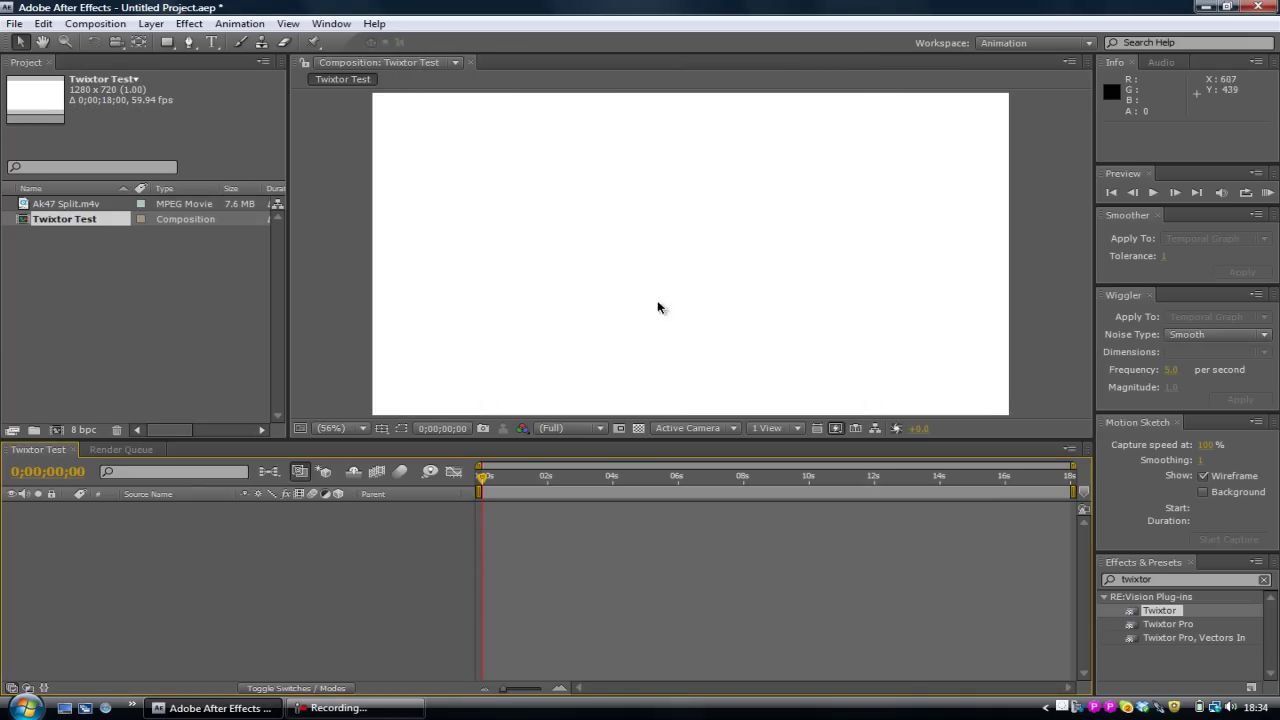
Add the Ak47 Split footage to the Twixtor Test timeline, dismissing frame-read errors.
click(82, 205)
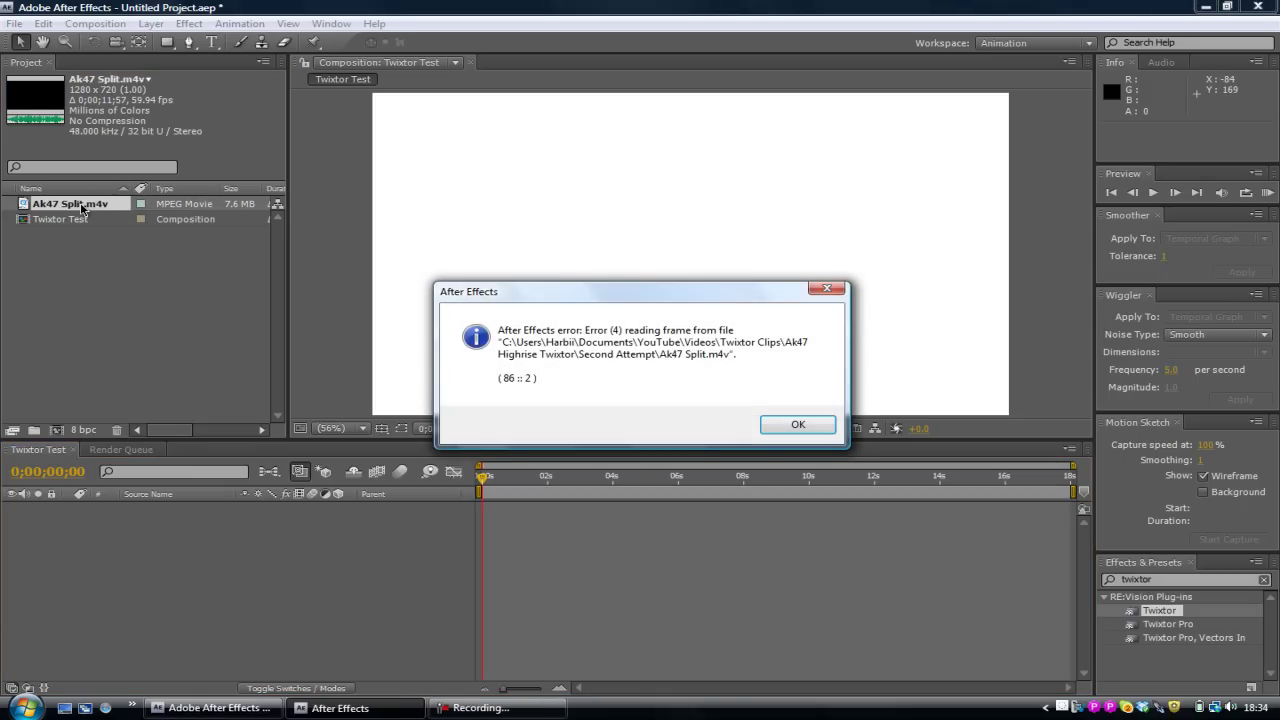
click(800, 424)
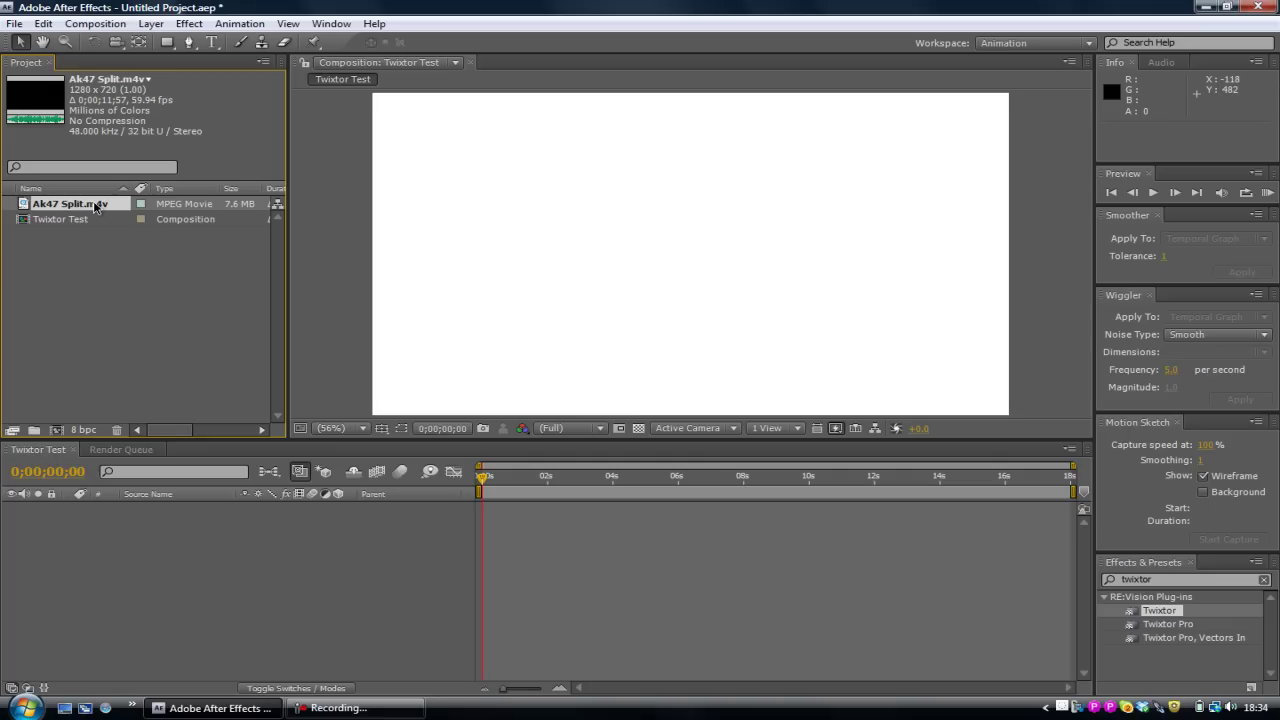
drag(95, 207, 686, 251)
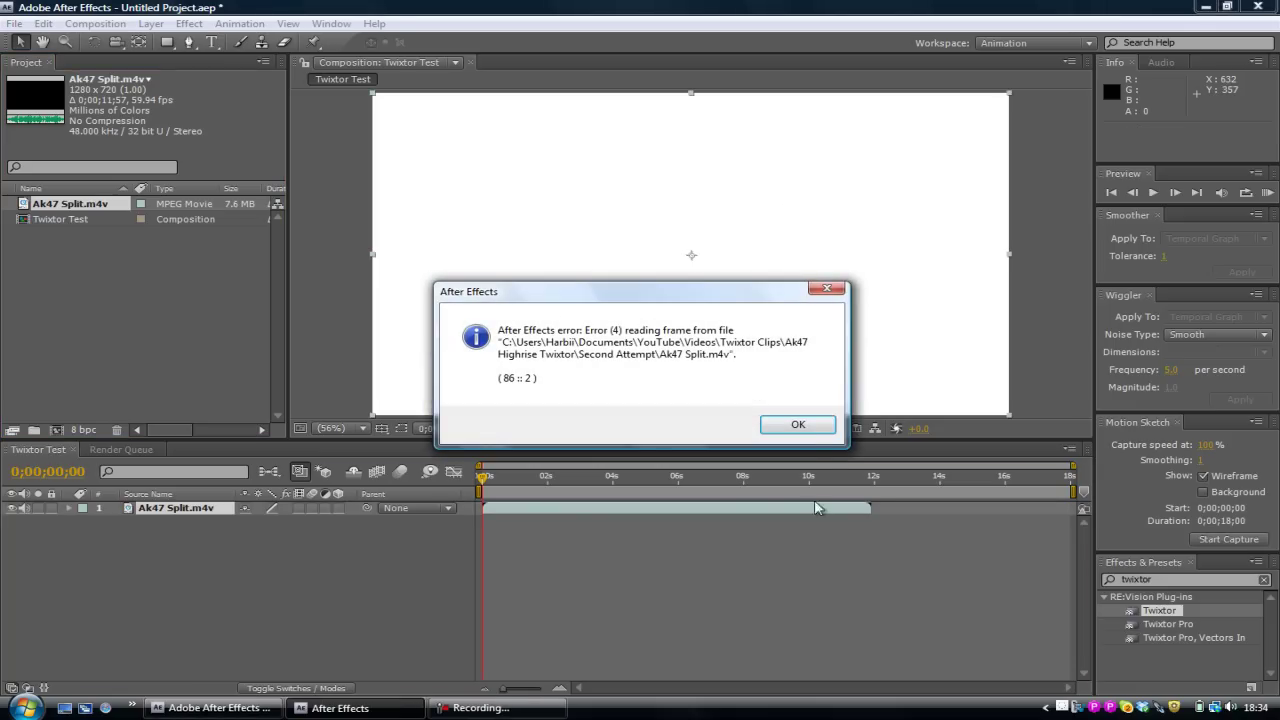
click(798, 425)
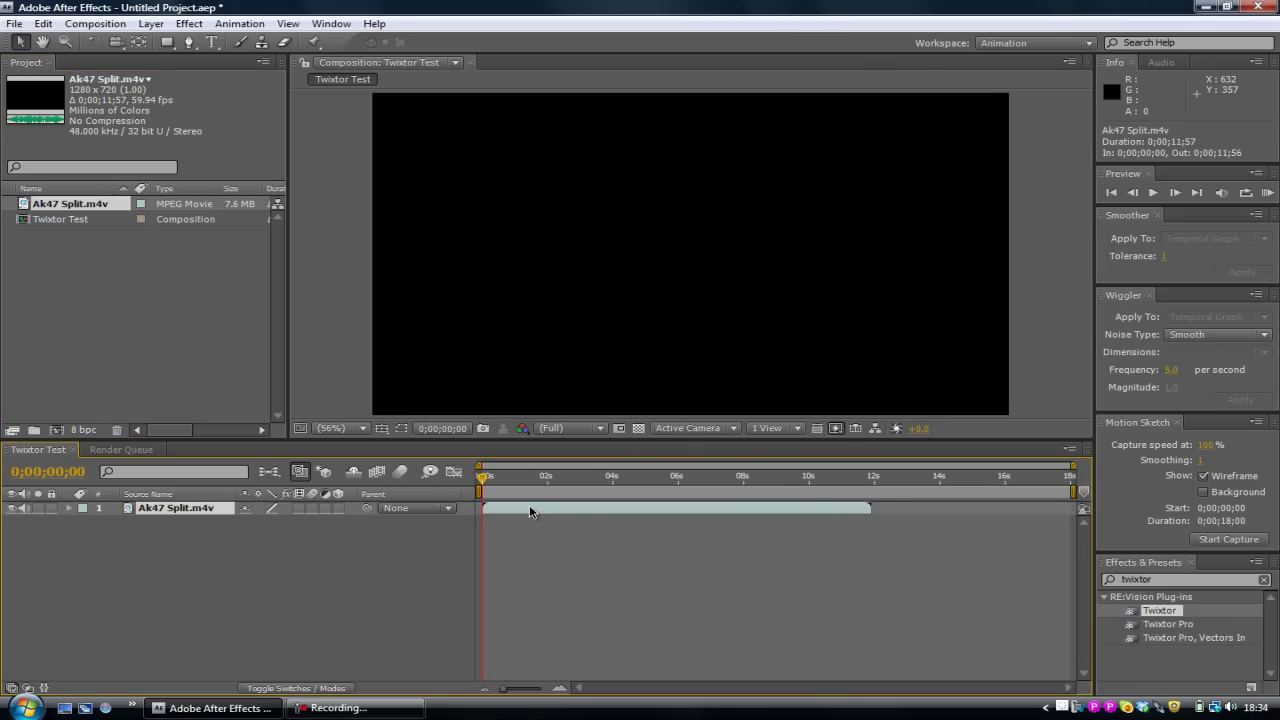
Shift the layer 31 frames earlier, split it, and delete the extra piece.
click(95, 24)
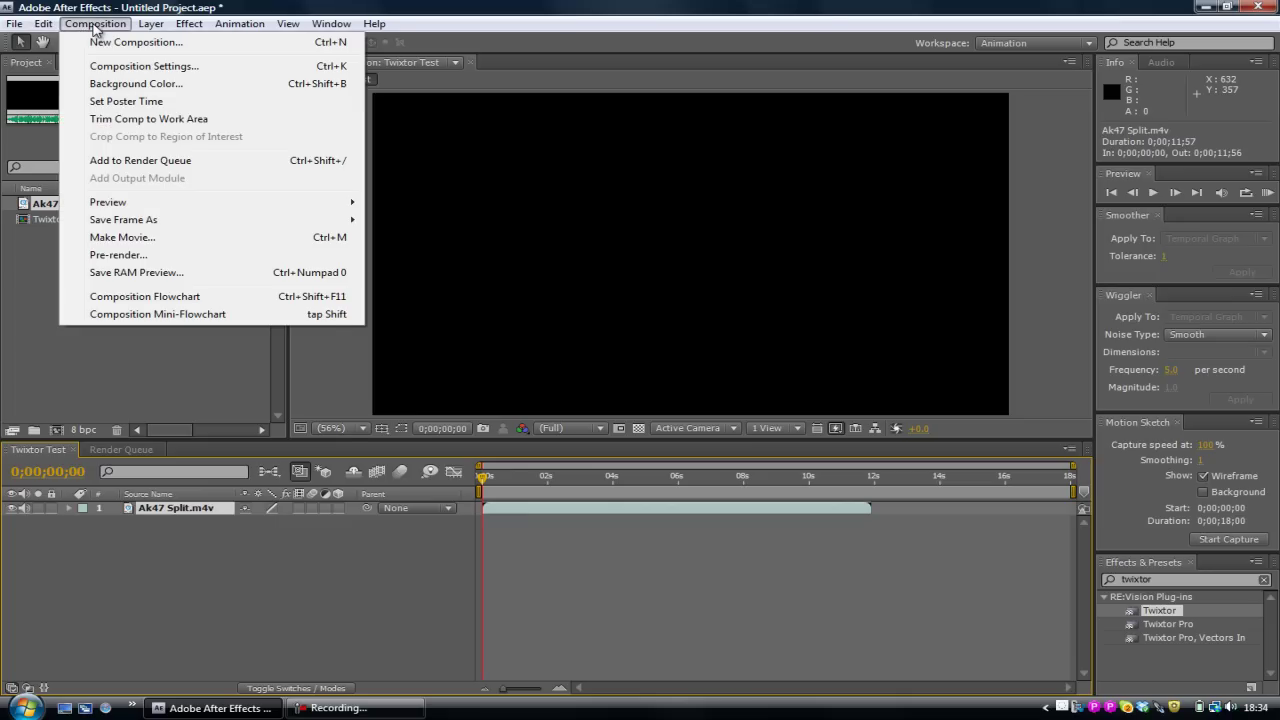
mouse_move(43, 24)
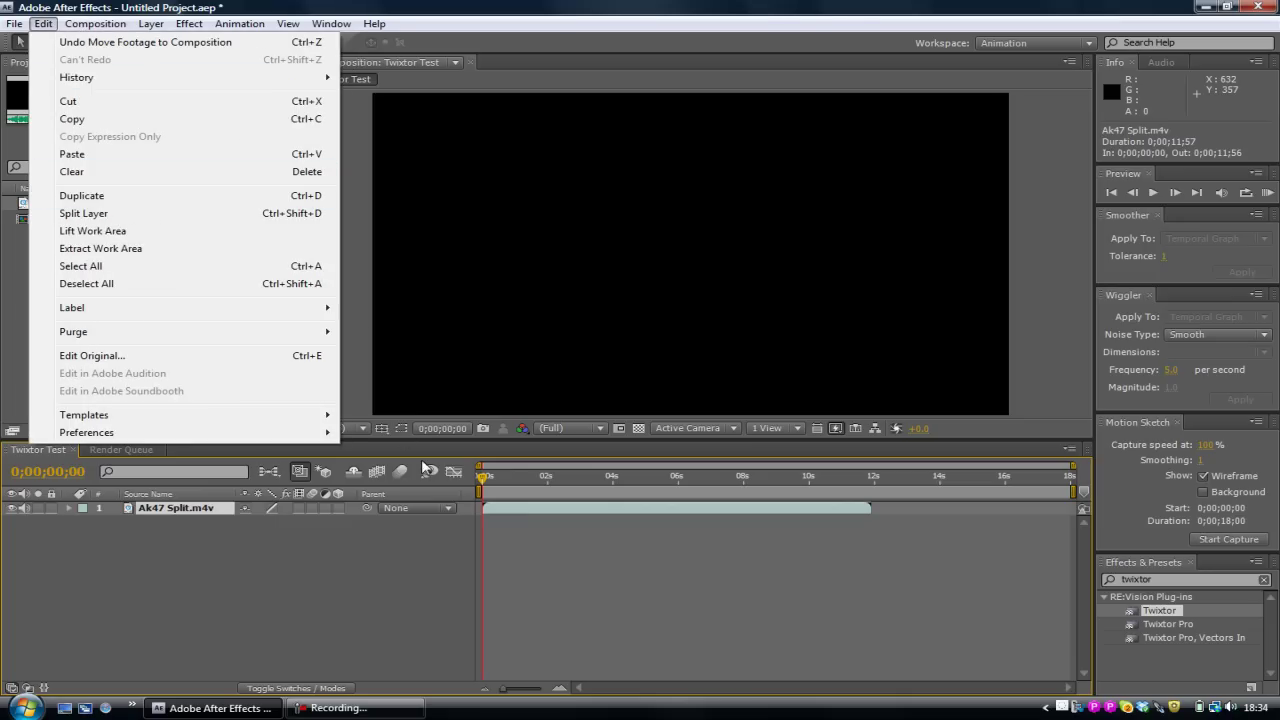
click(535, 499)
drag(535, 500, 521, 511)
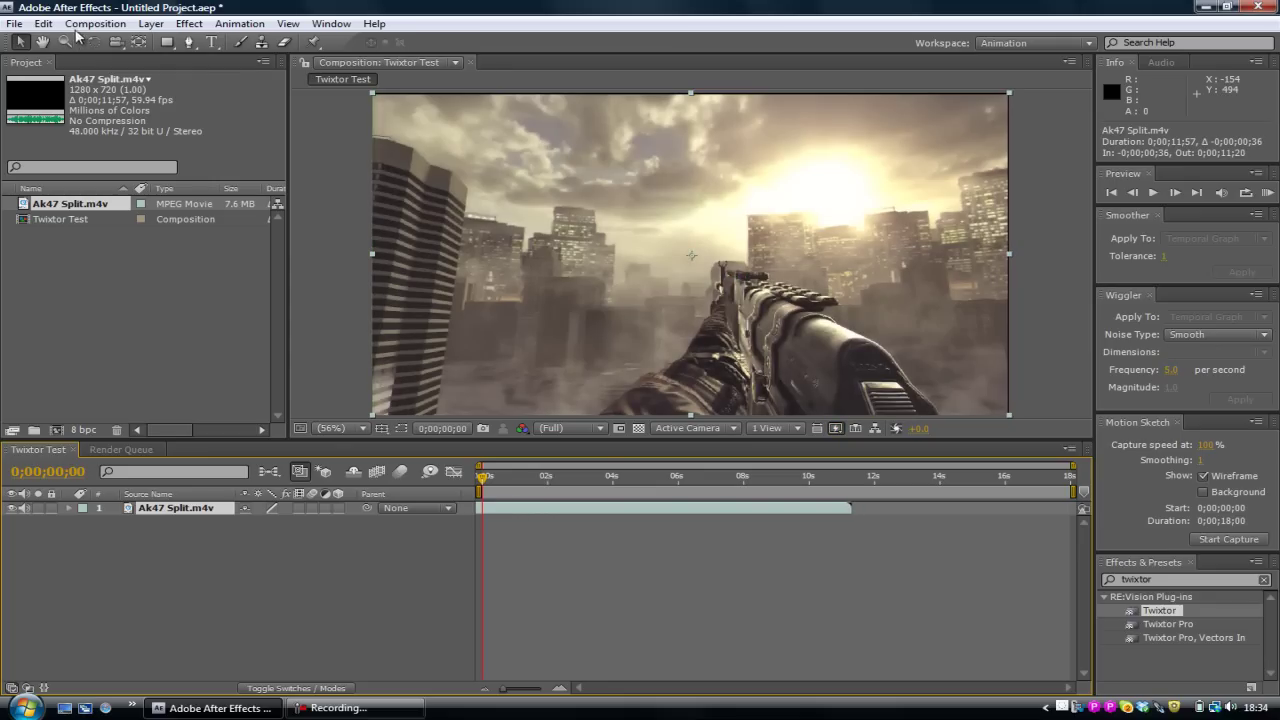
click(43, 24)
click(86, 213)
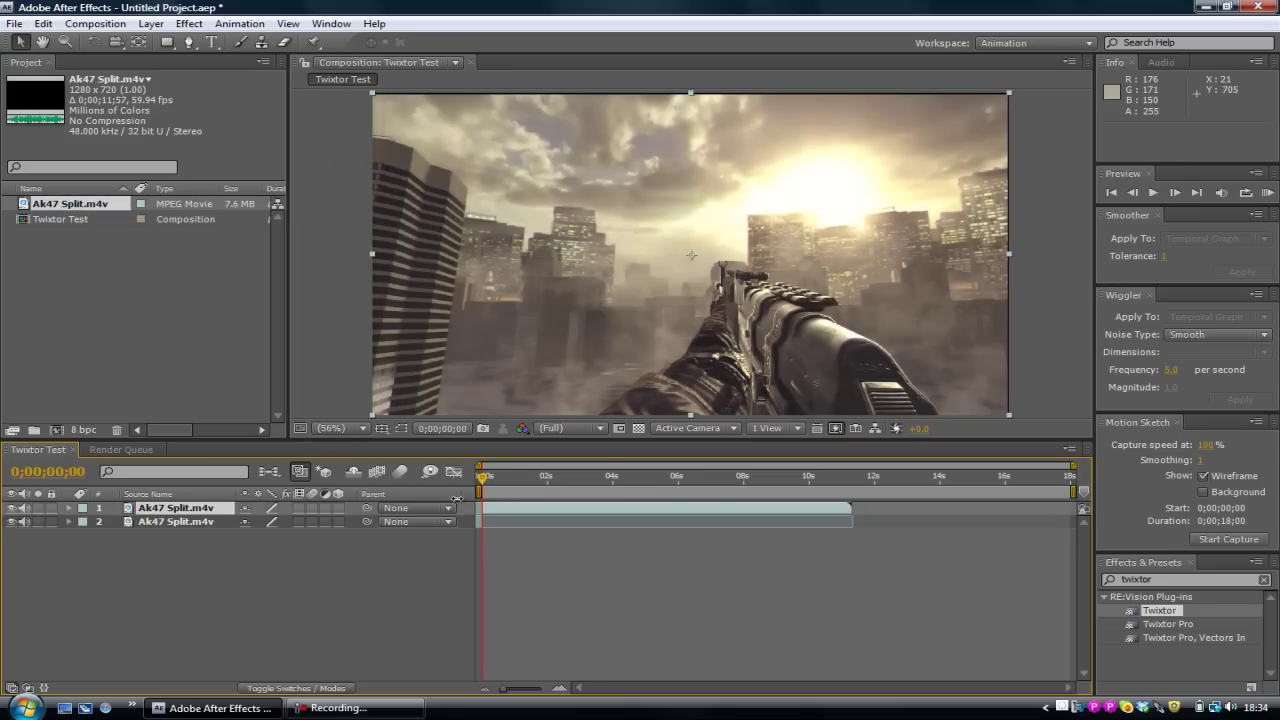
key(Delete)
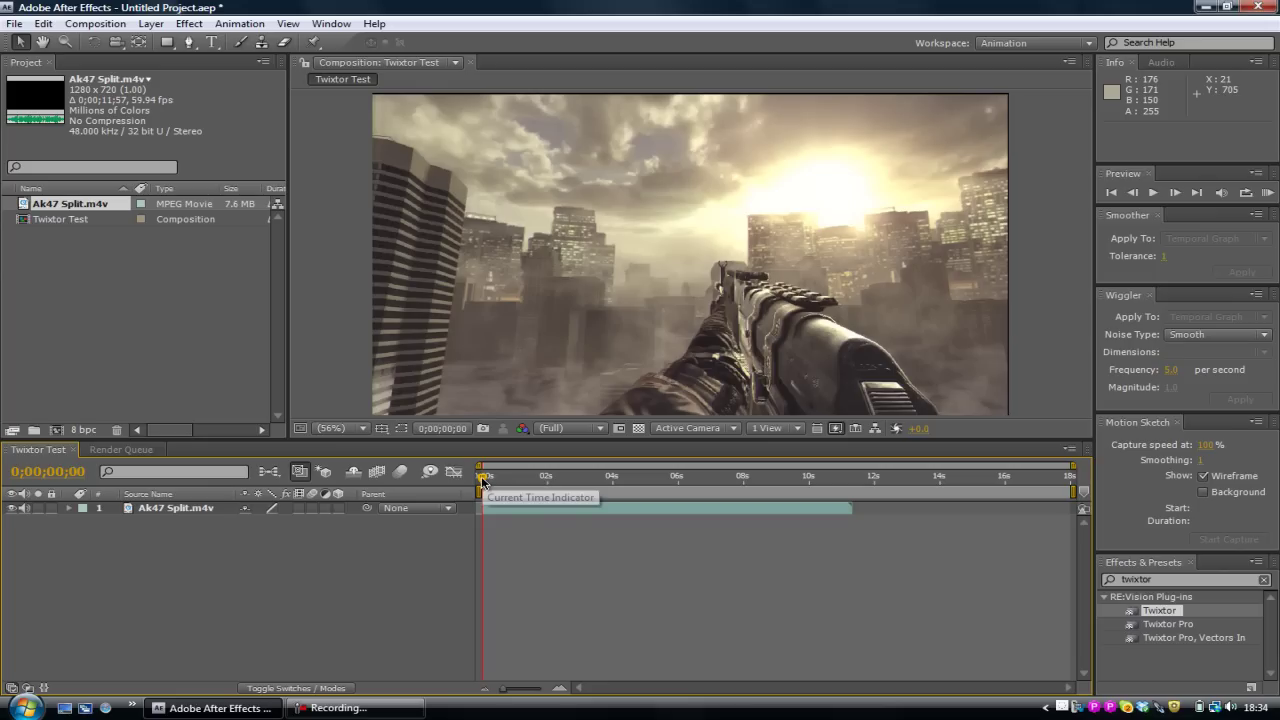
click(487, 232)
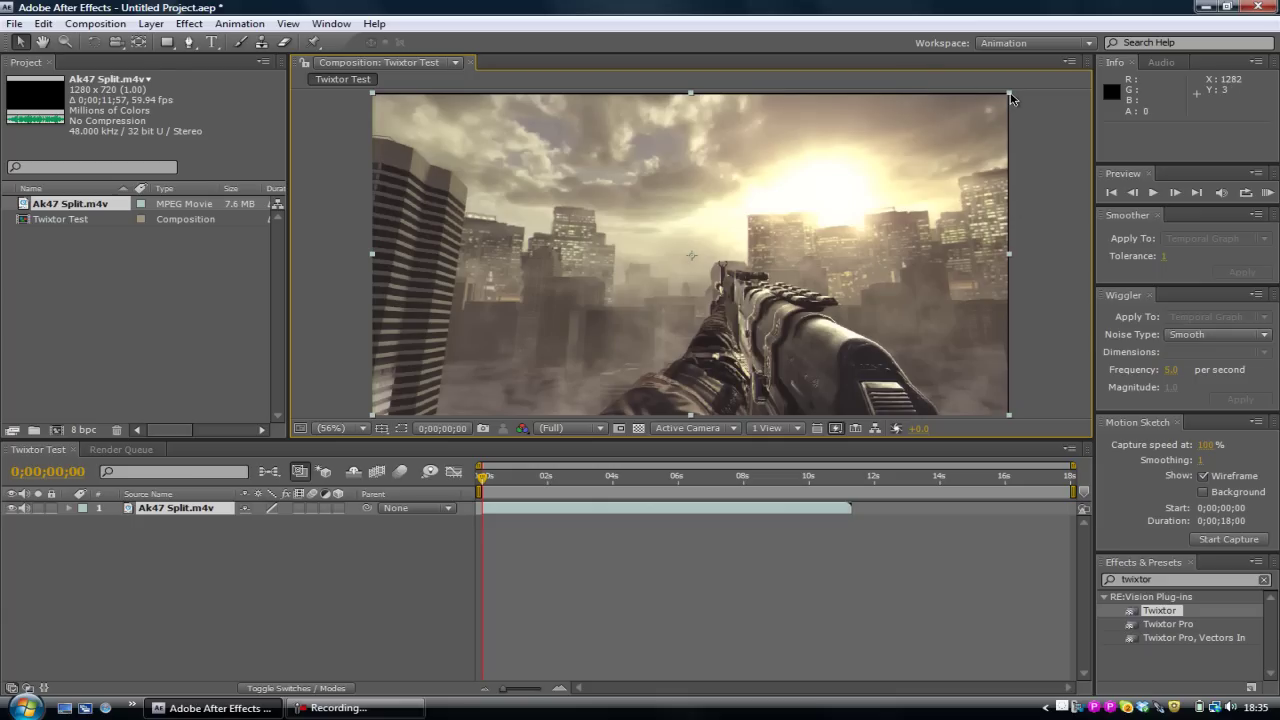
Scale the Ak47 Split layer to about 101% so it fills the frame.
drag(1010, 92, 1014, 97)
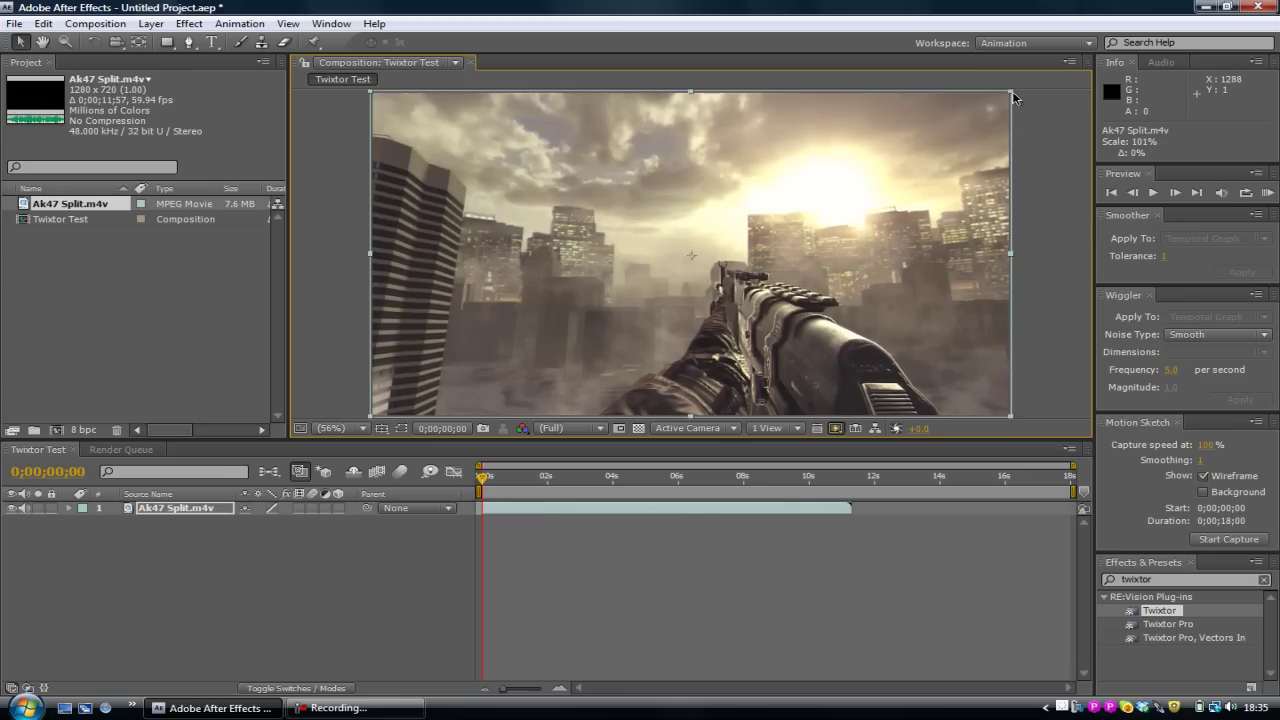
click(1032, 146)
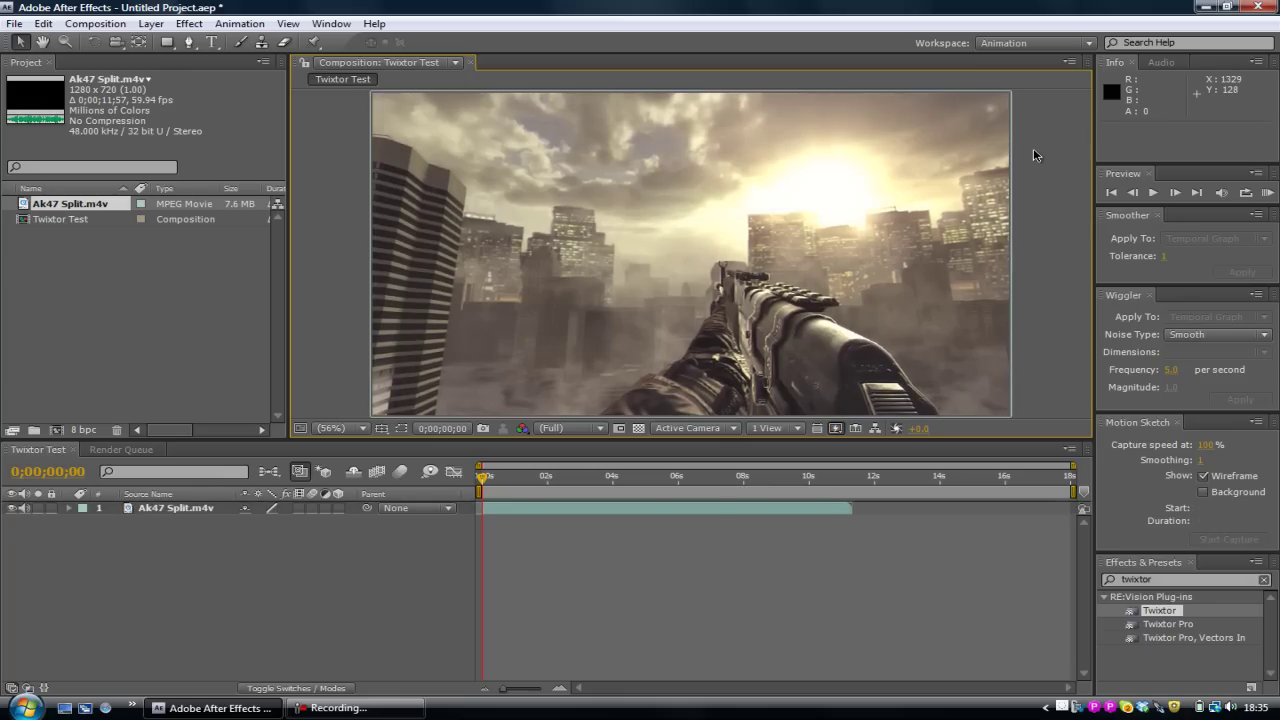
Set the Ak47 Split layer's frame blending to Pixel Motion and confirm it.
click(378, 472)
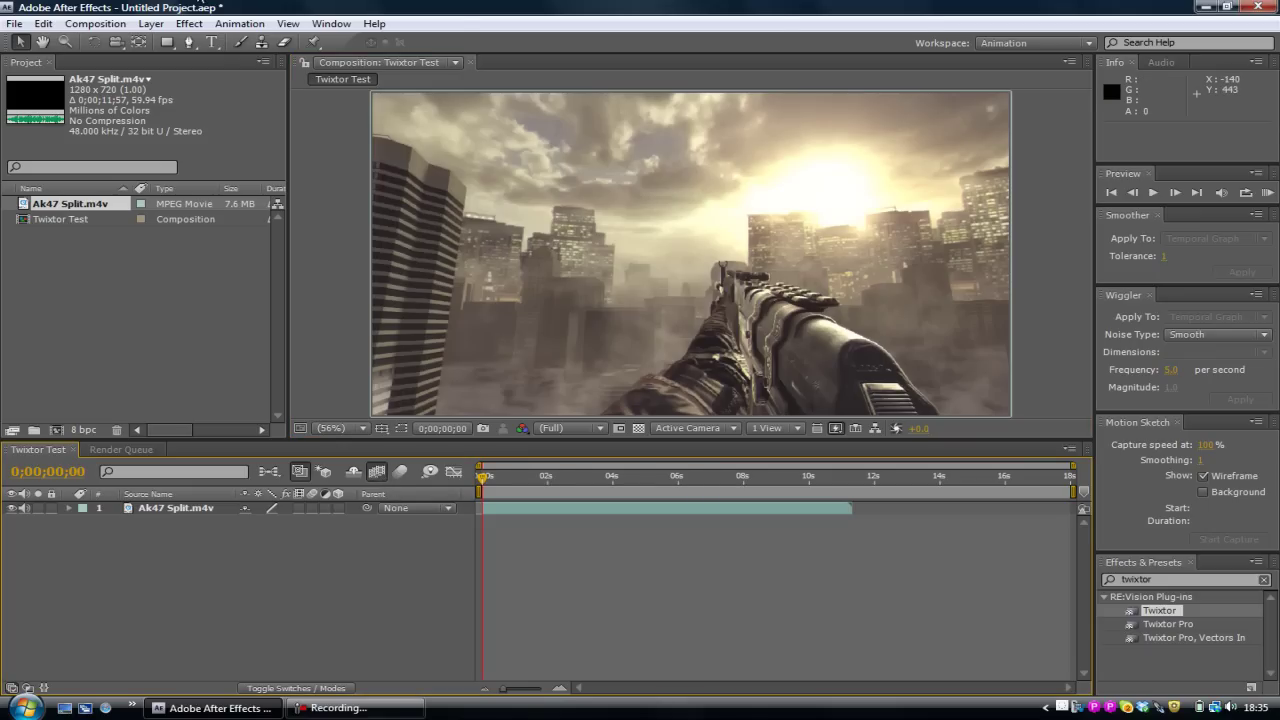
click(152, 24)
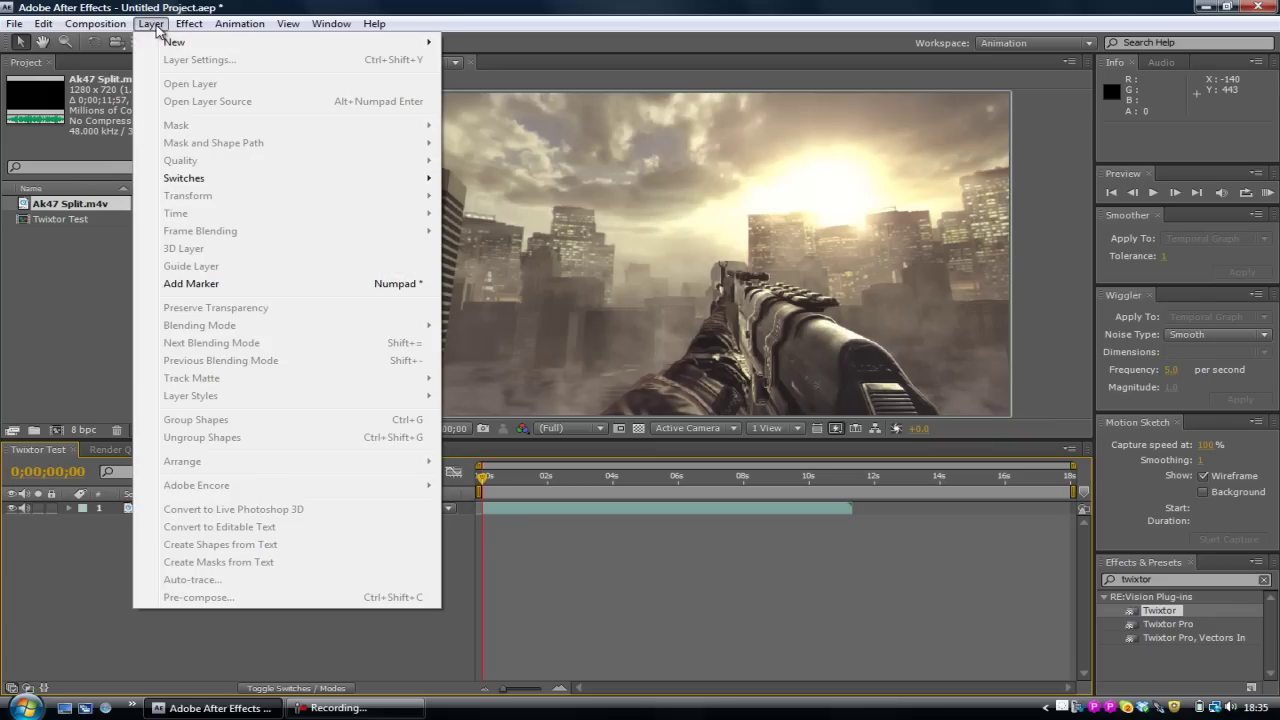
click(374, 23)
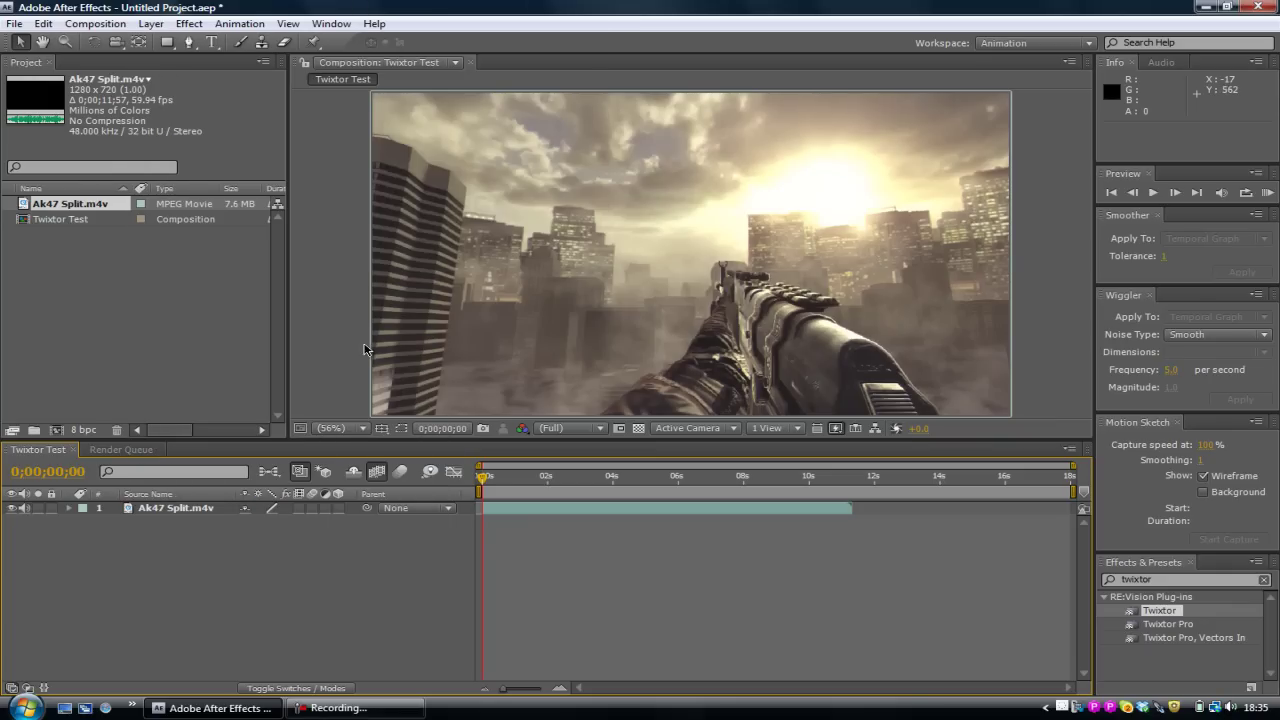
click(499, 281)
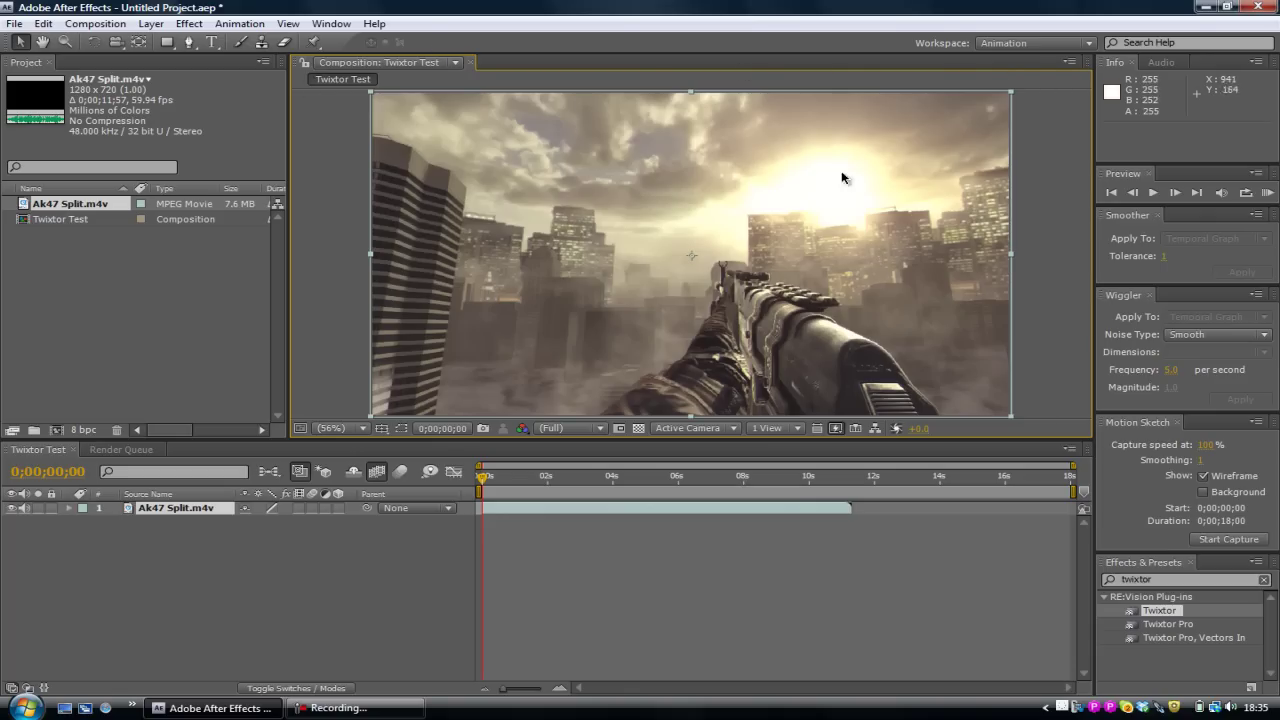
click(160, 26)
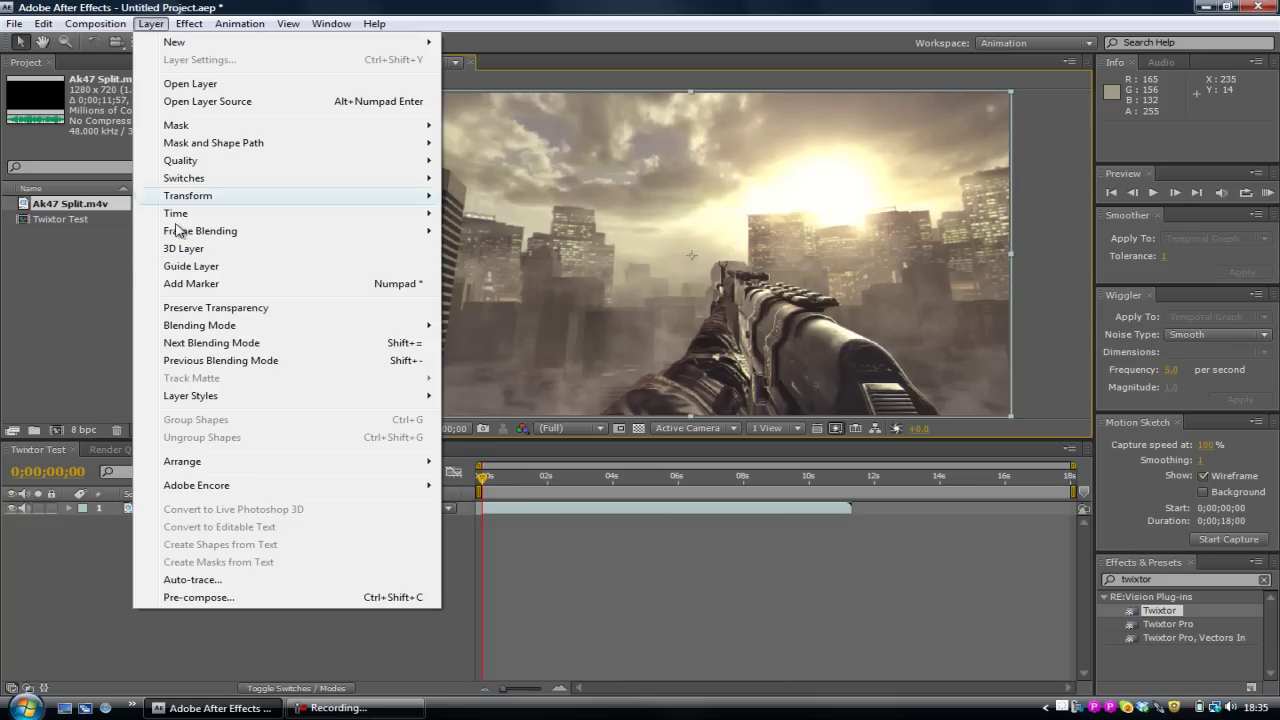
mouse_move(234, 230)
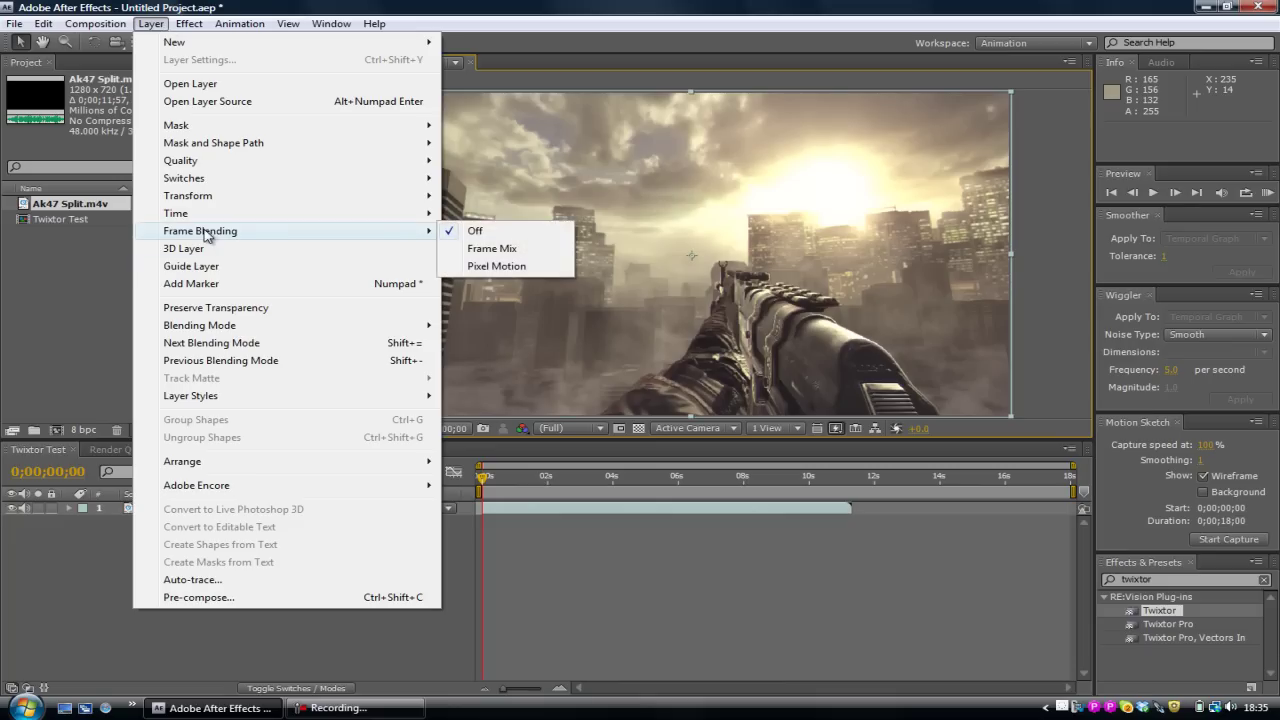
click(466, 270)
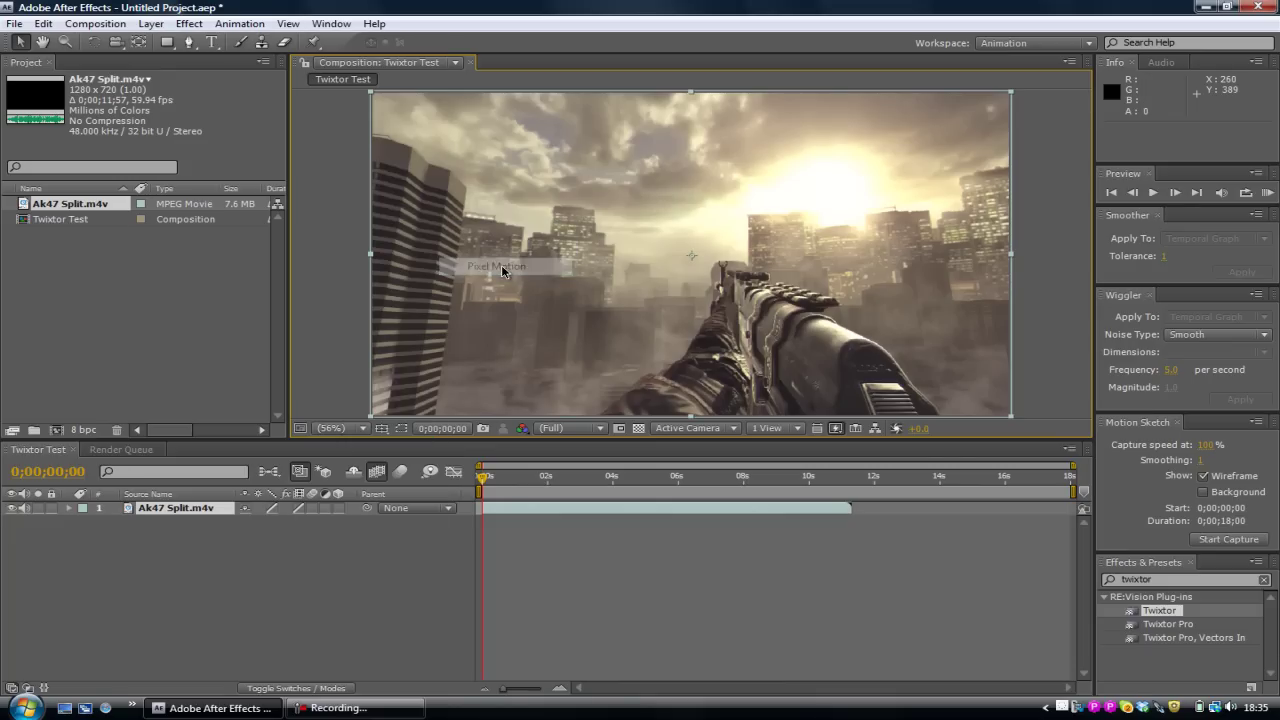
click(151, 23)
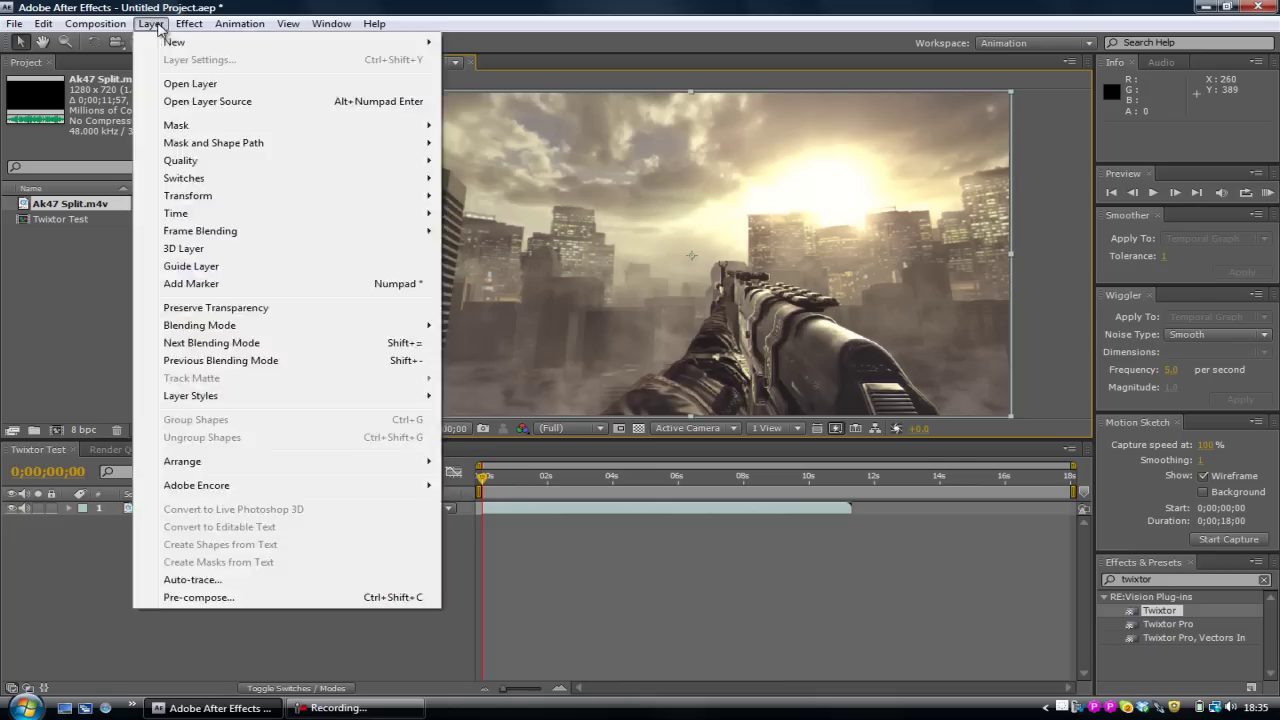
mouse_move(386, 232)
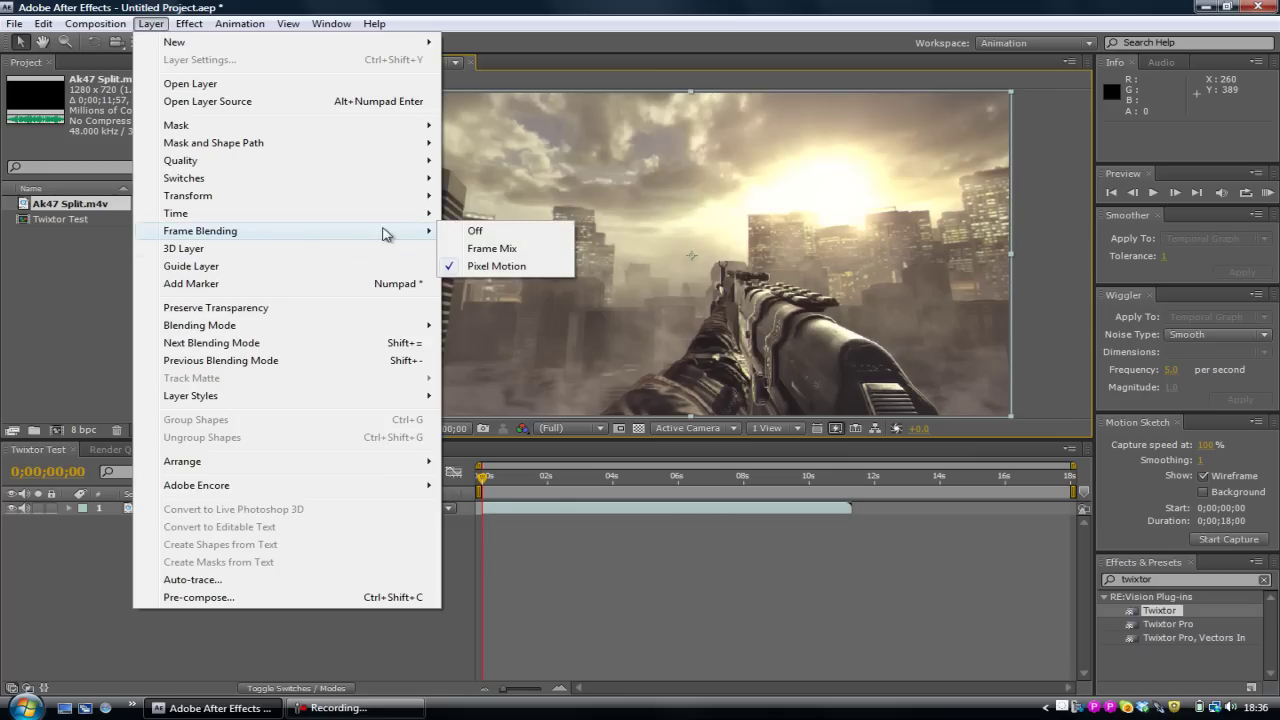
click(456, 268)
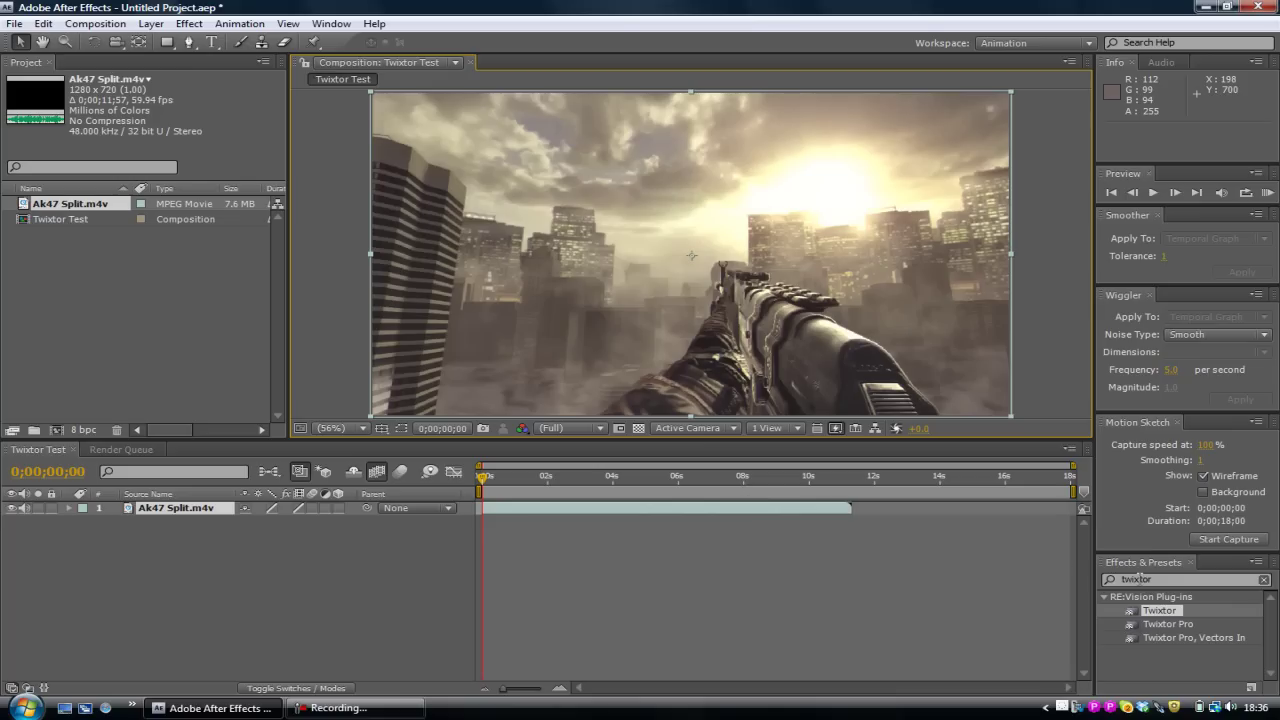
Filter the Effects & Presets list with 'twix' to find the Twixtor plug-ins.
click(1163, 579)
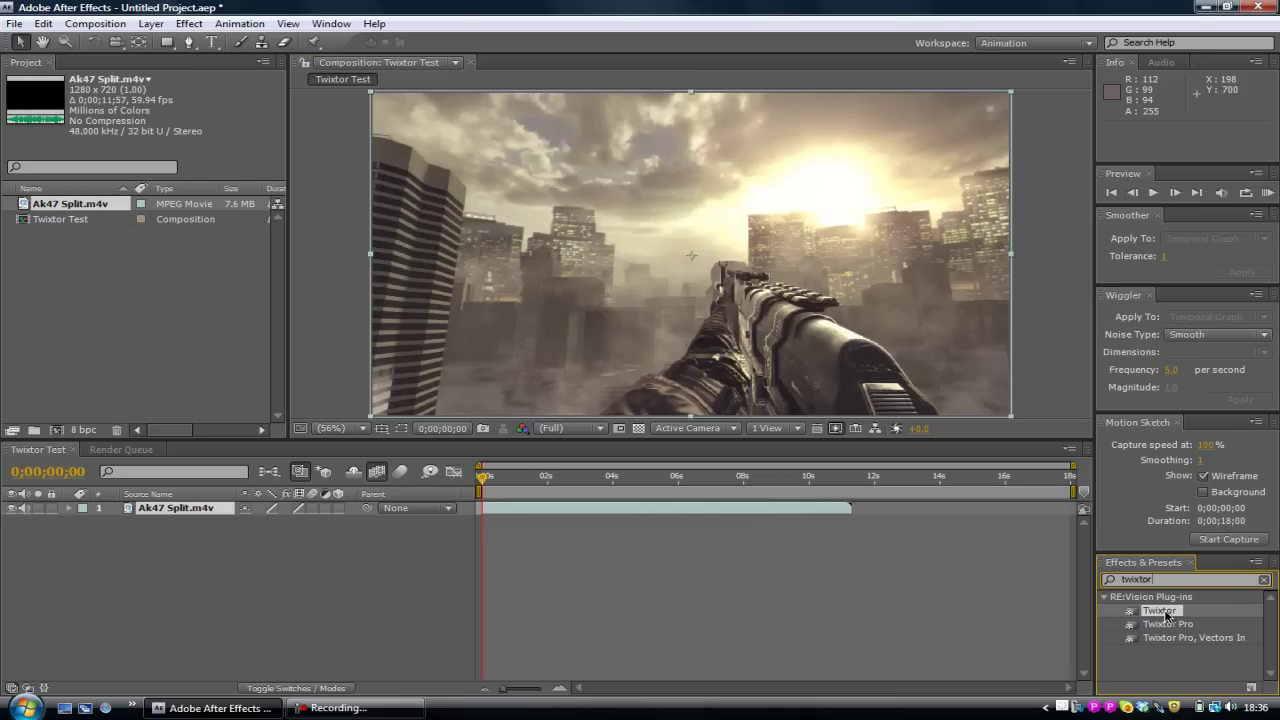
click(1160, 579)
key(BackSpace)
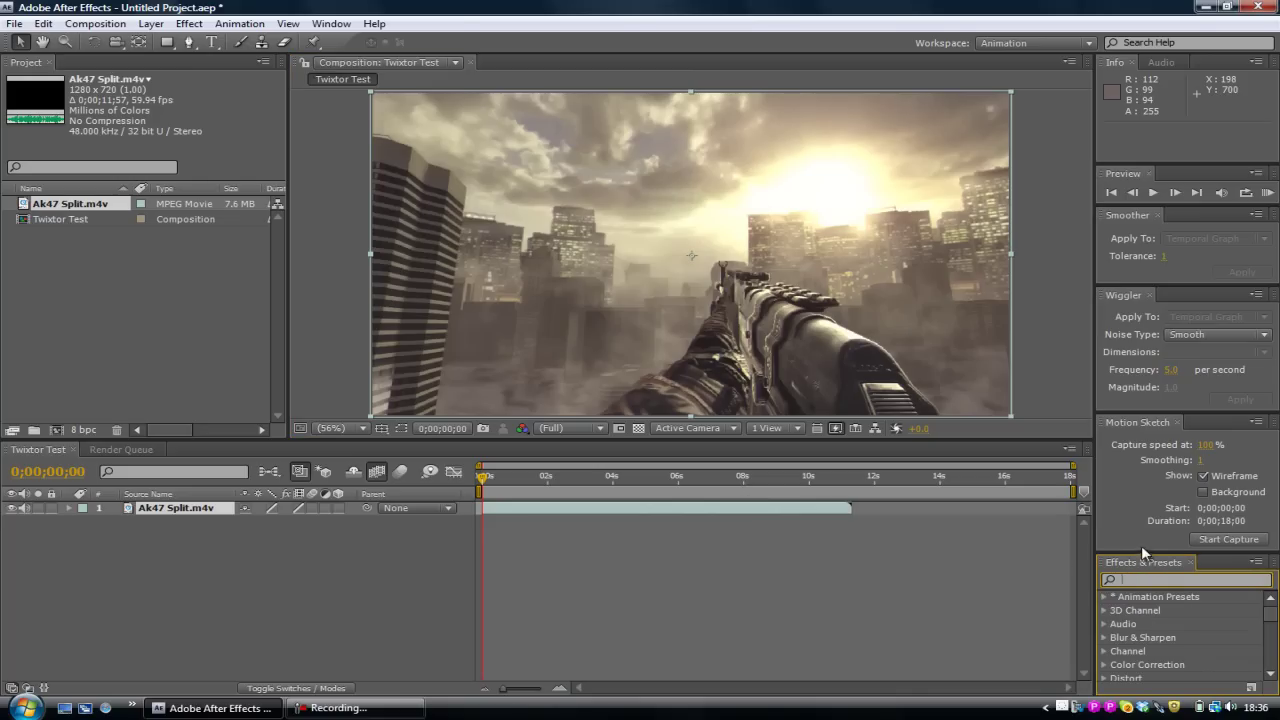
mouse_move(1139, 554)
mouse_down()
mouse_move(1137, 497)
mouse_move(1137, 551)
mouse_up()
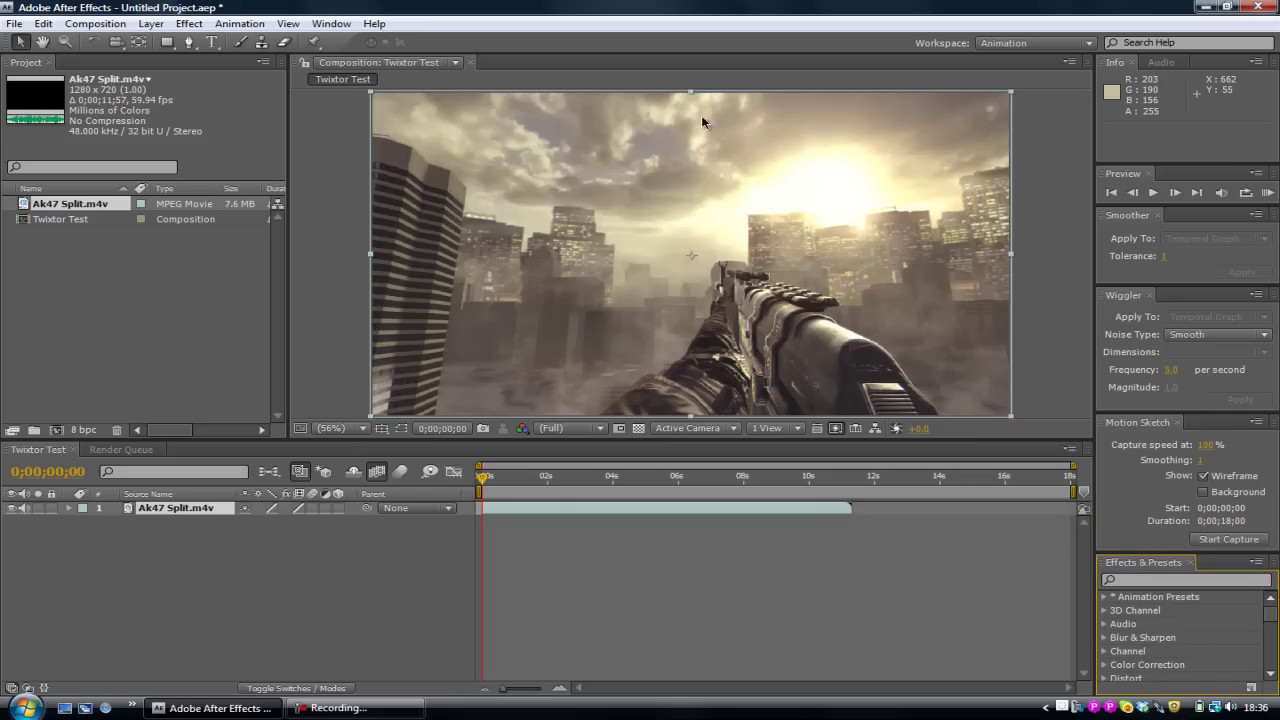
click(188, 25)
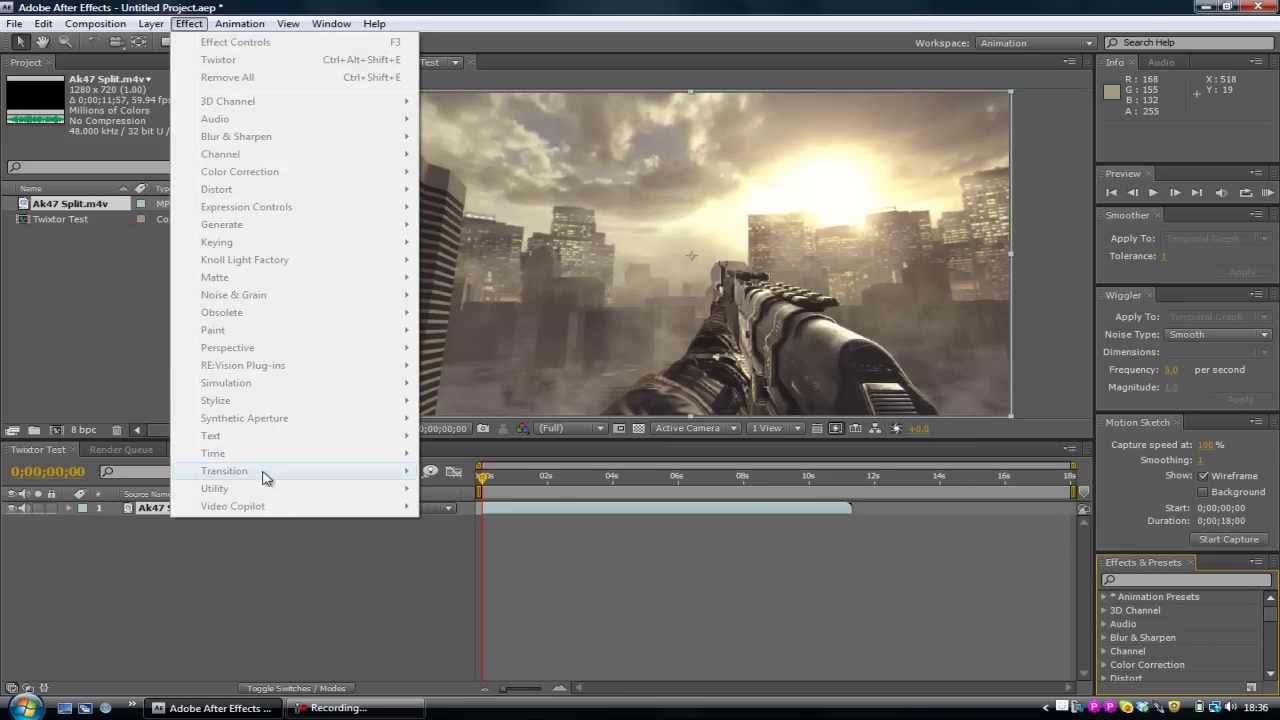
click(188, 25)
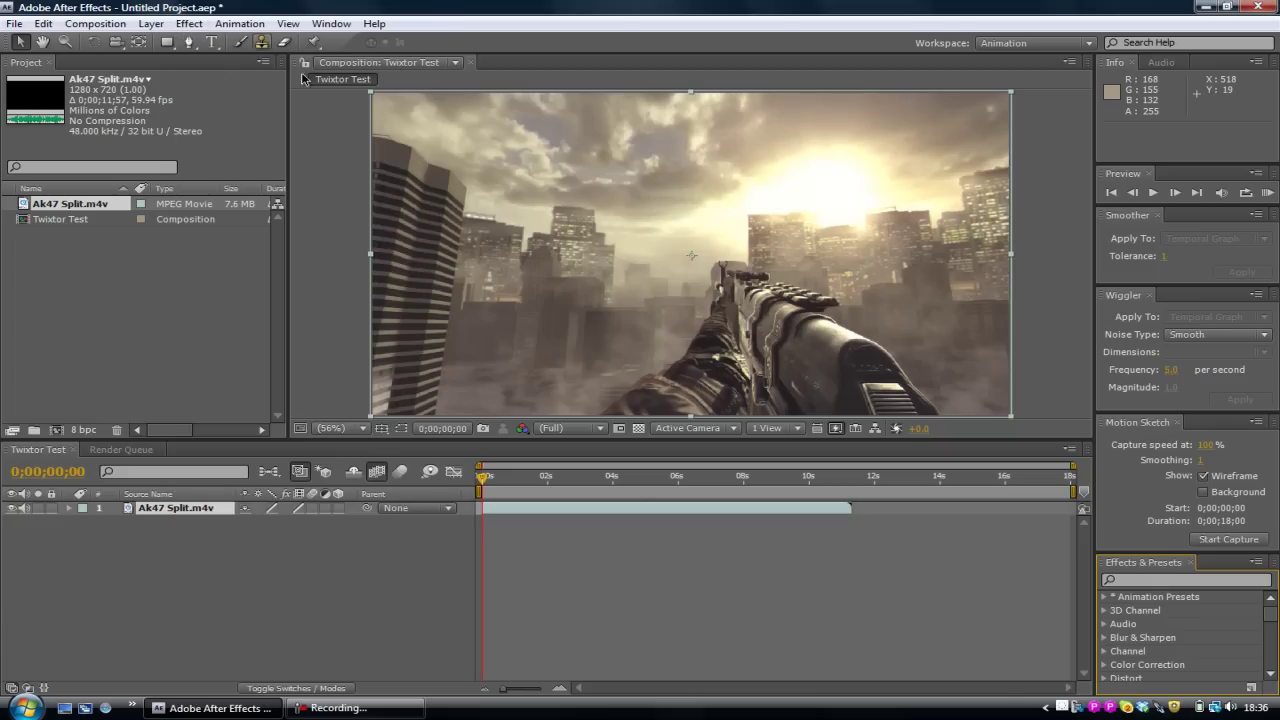
click(1140, 580)
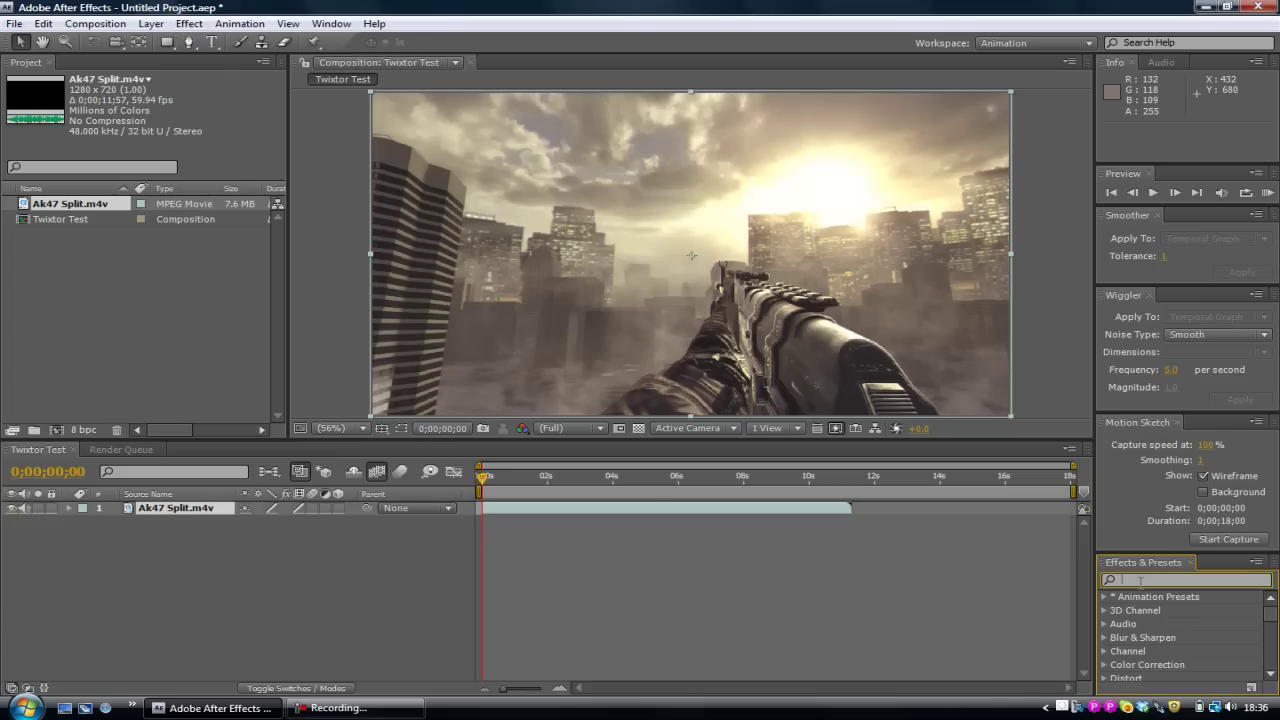
text(twixtor)
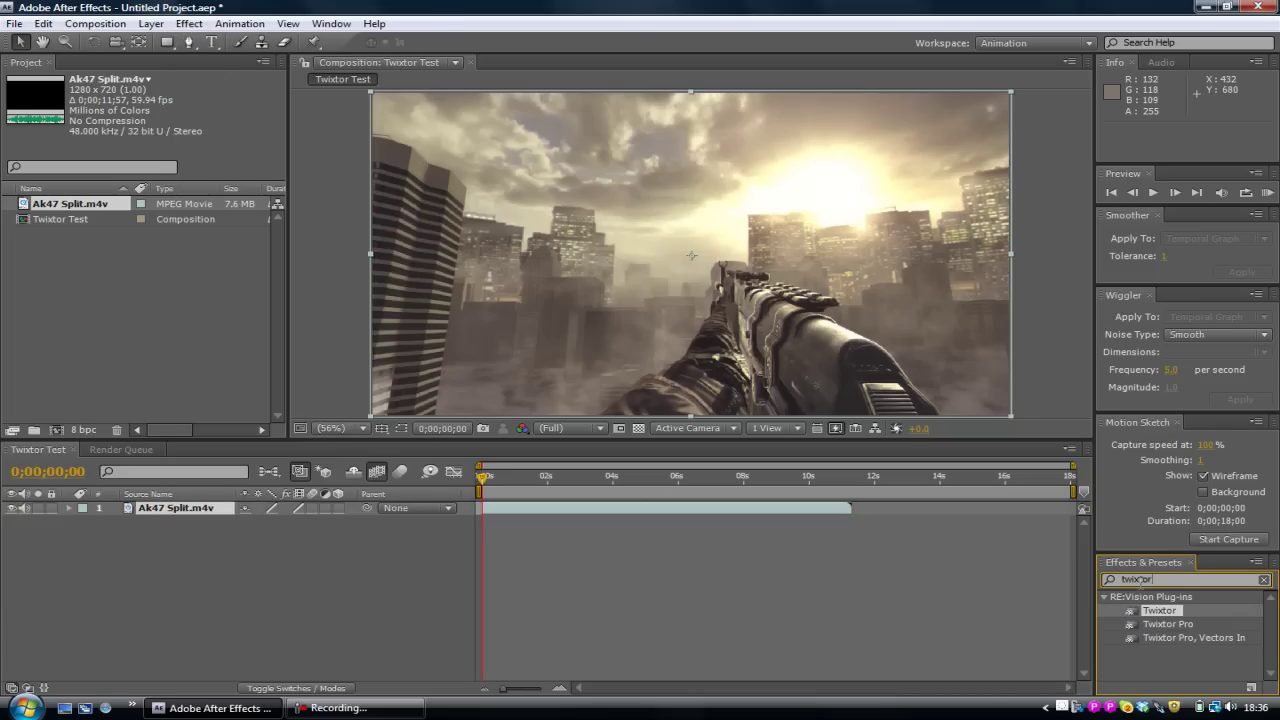
click(920, 306)
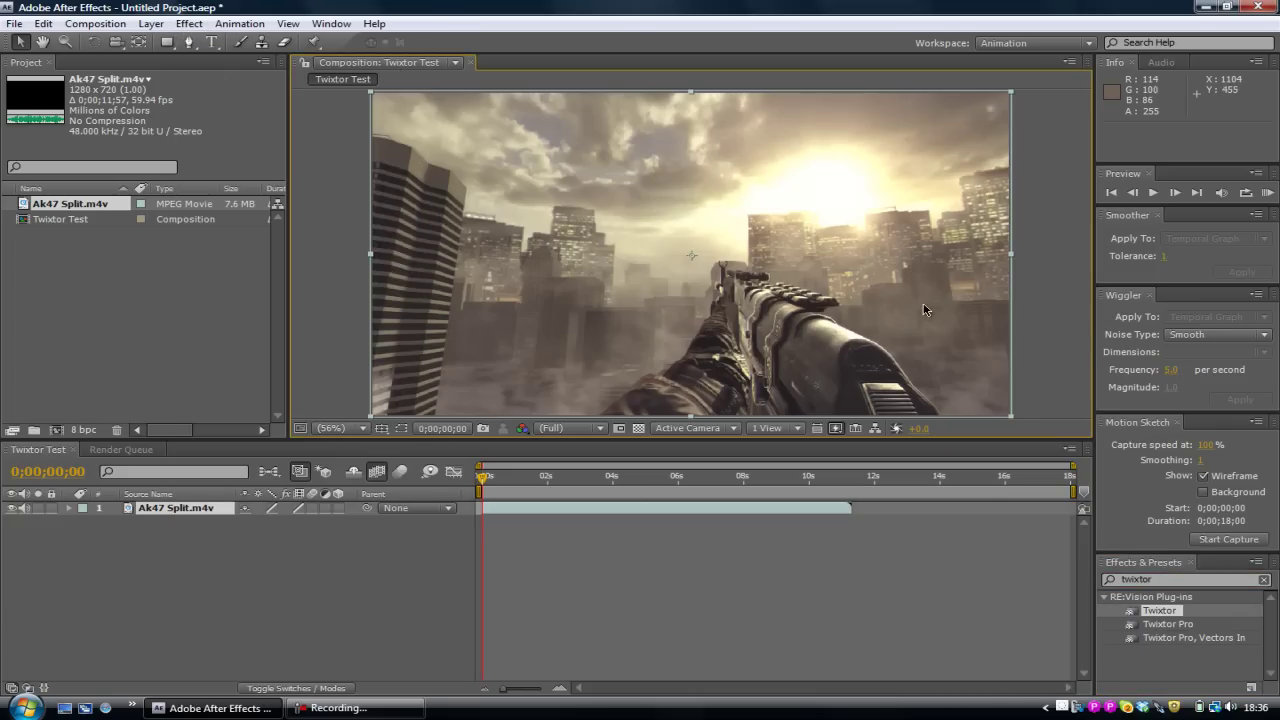
Apply Twixtor to the layer, dismiss the error, and step to frame 3.
double_click(1165, 612)
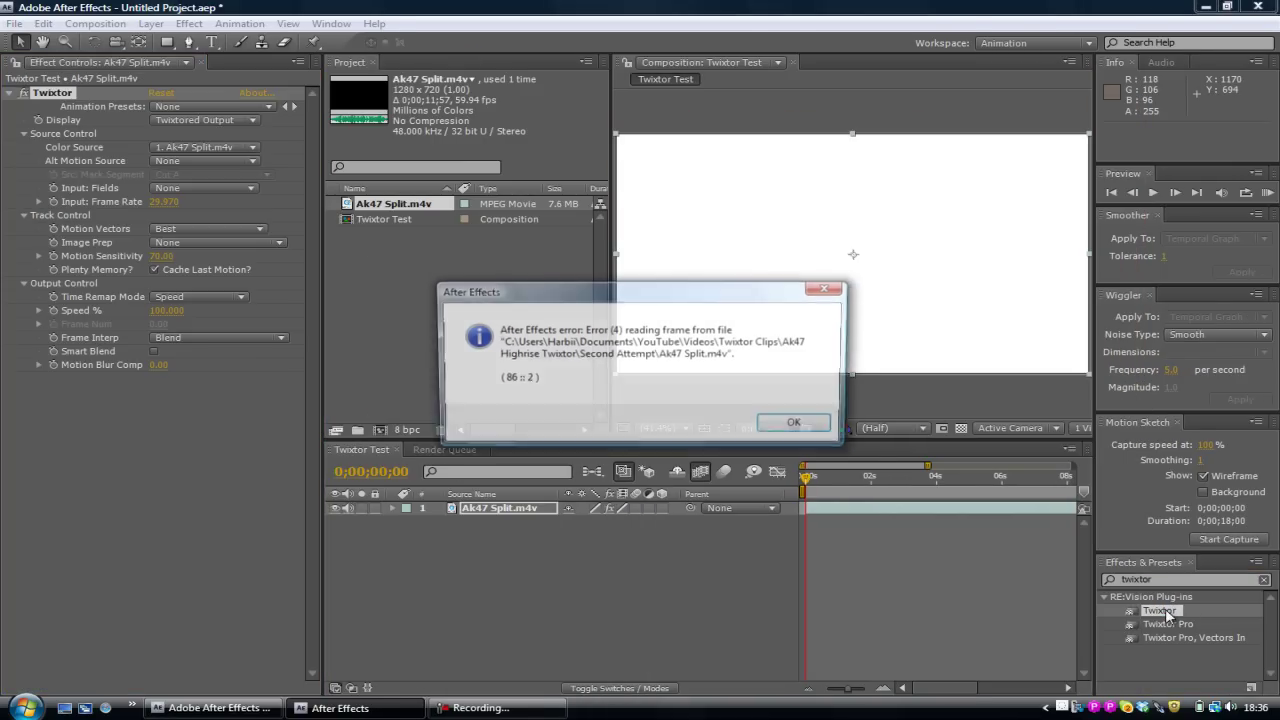
click(798, 425)
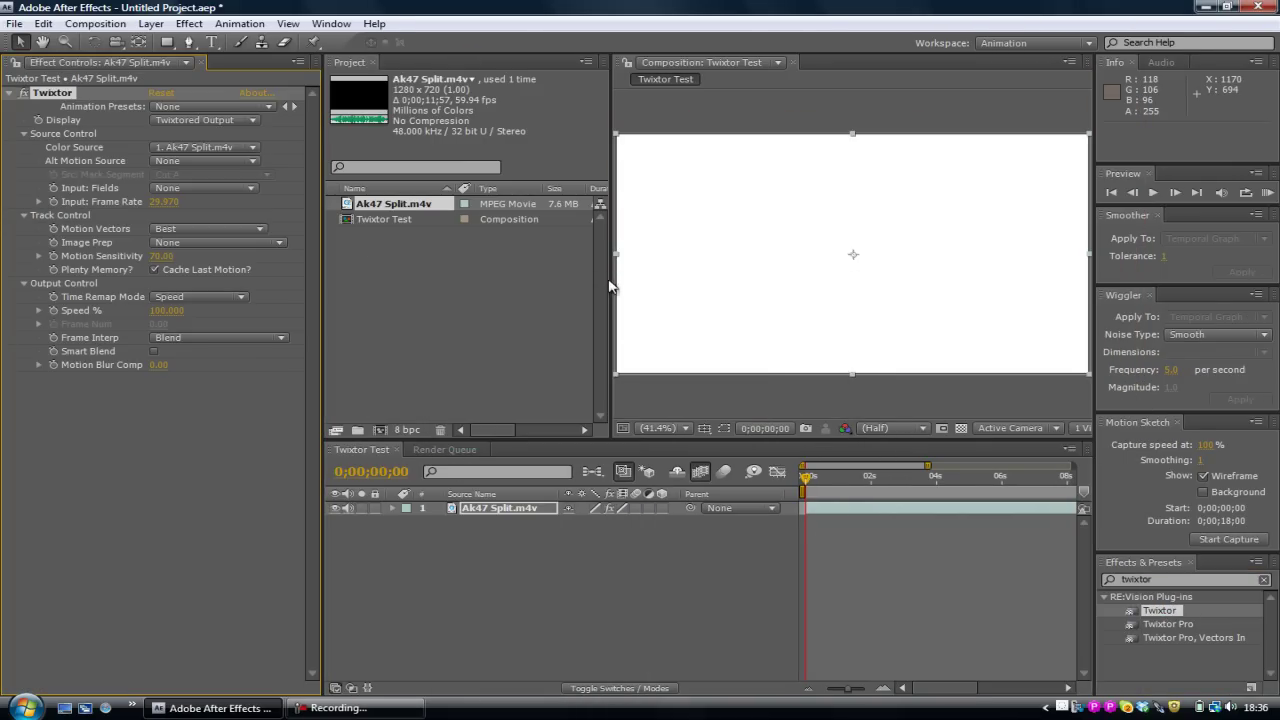
drag(612, 280, 524, 270)
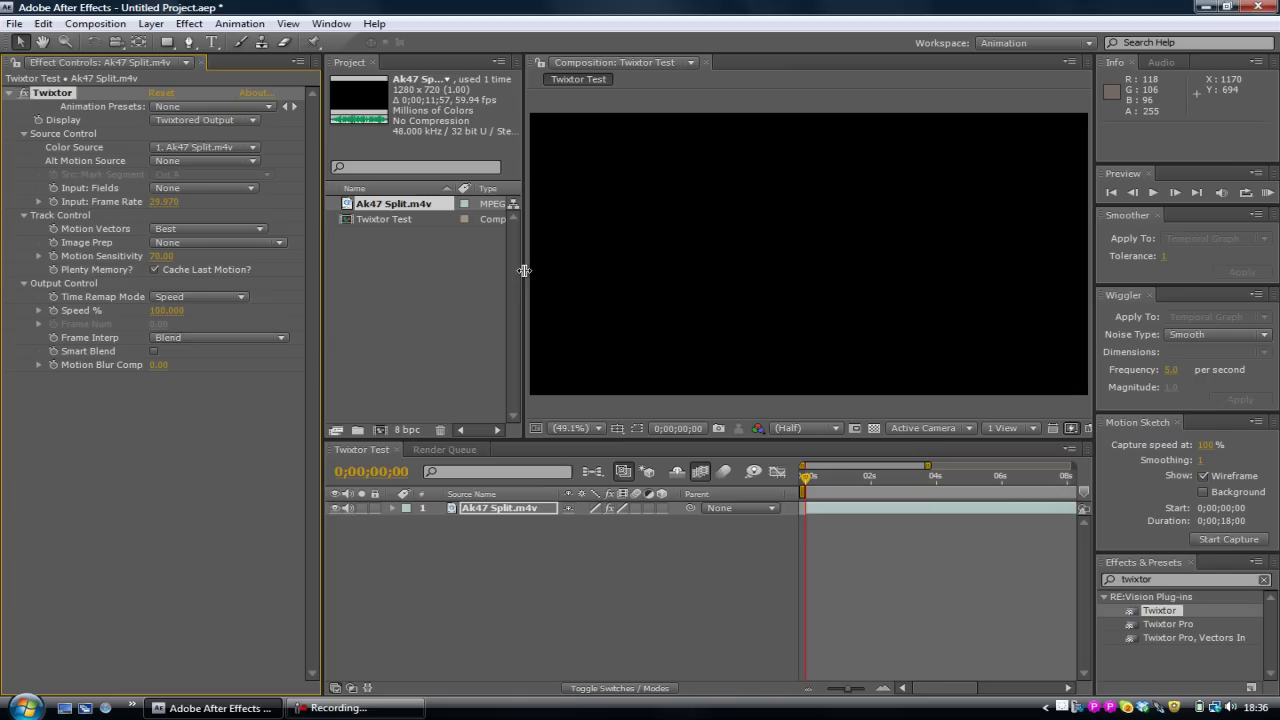
click(808, 477)
click(813, 481)
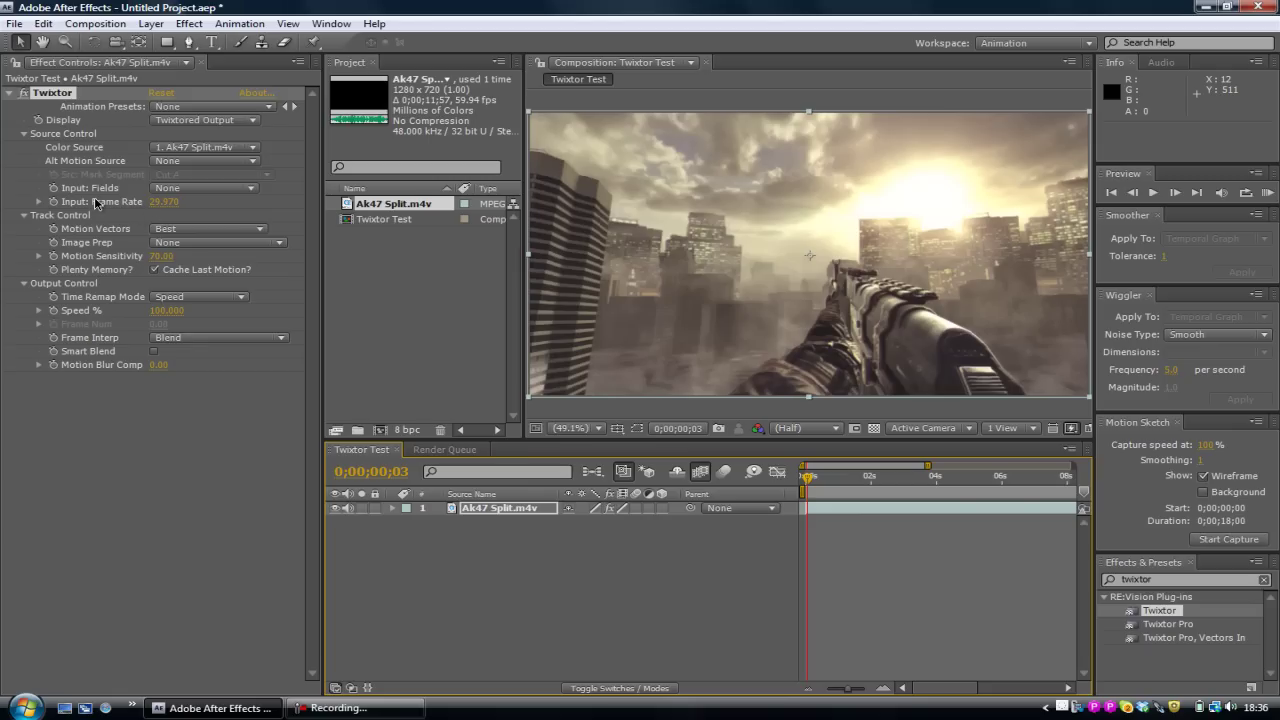
Set Twixtor's Input: Frame Rate to 59.94.
click(97, 203)
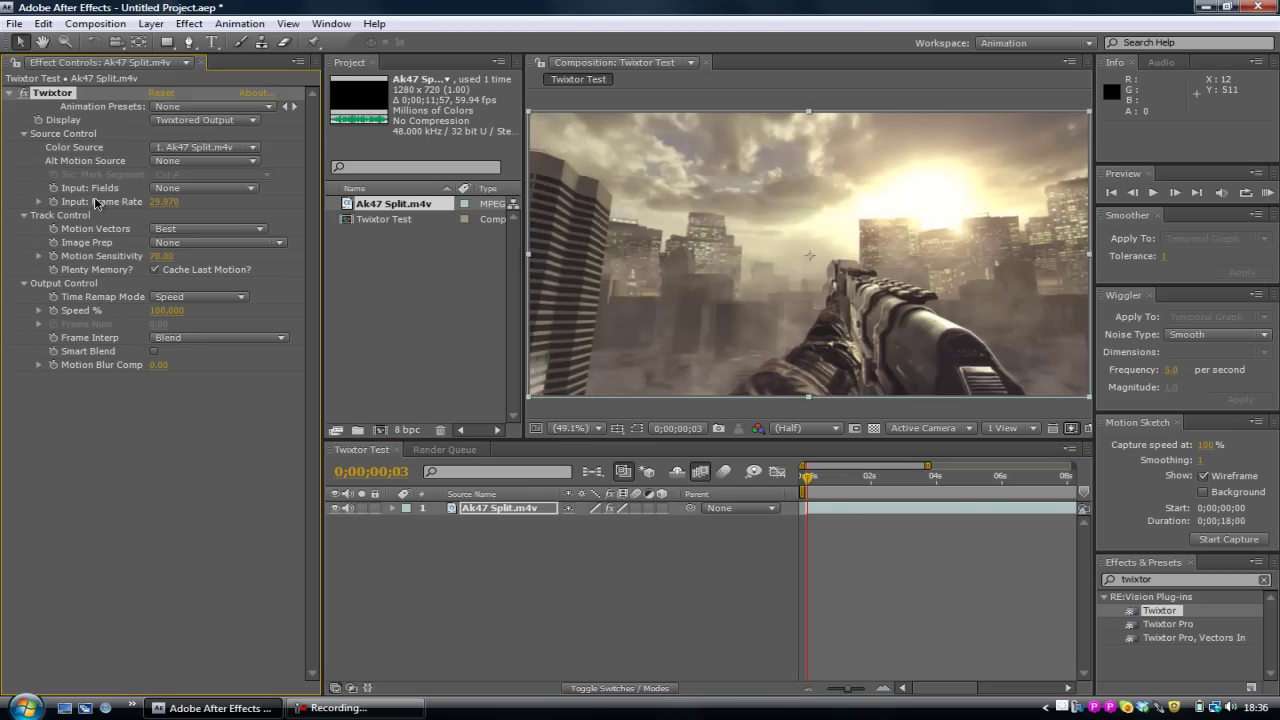
click(163, 202)
text(59.94)
click(217, 416)
Close Effect Controls and expand Layer 1 > Effects > Twixtor in the timeline.
click(297, 61)
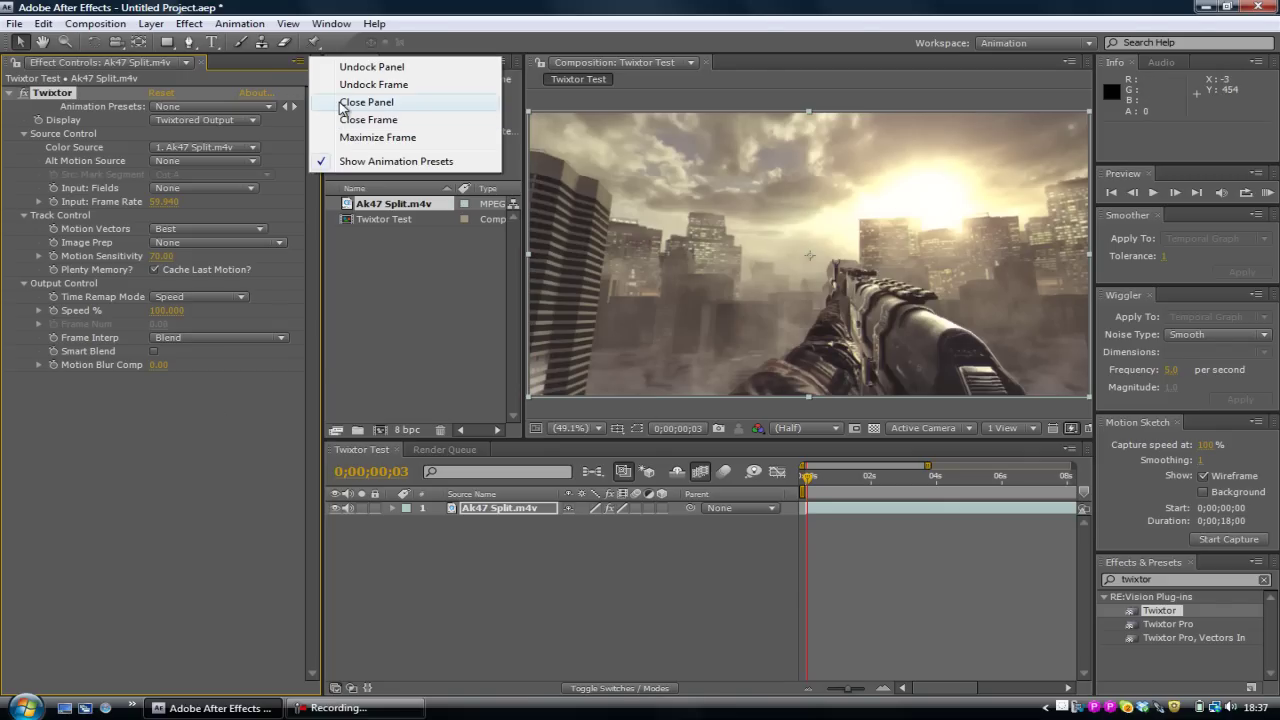
click(337, 120)
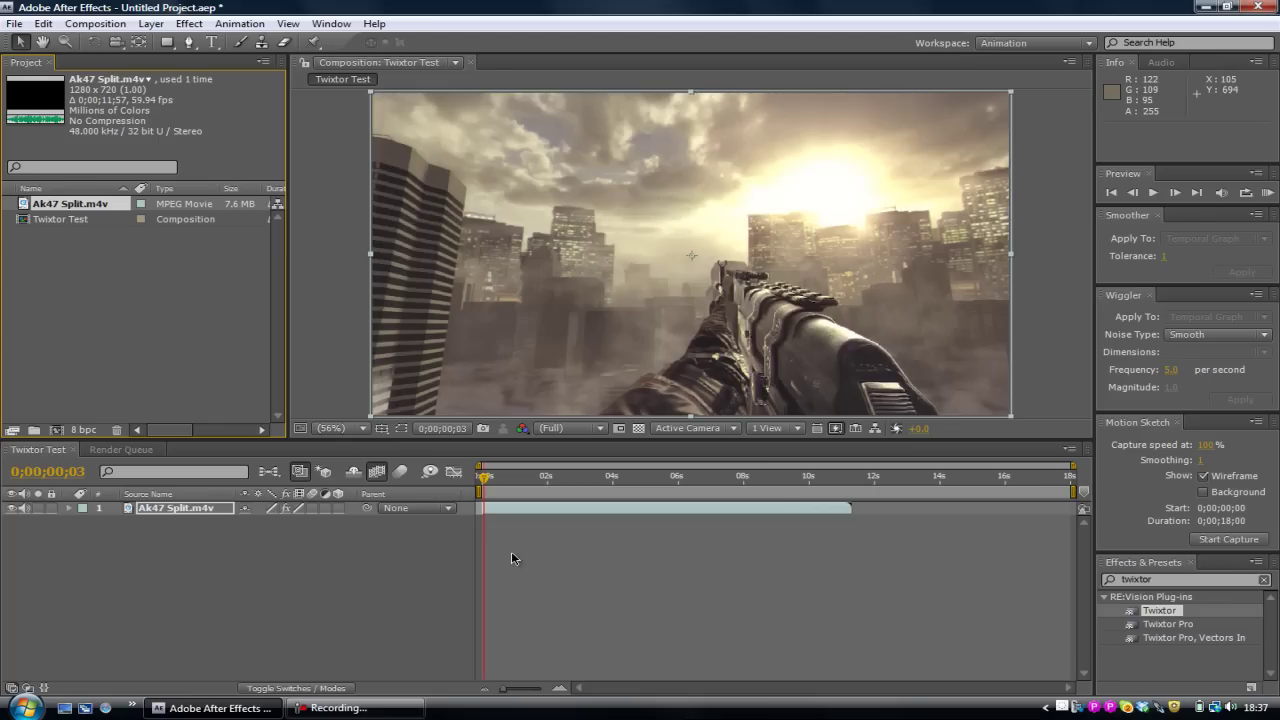
click(69, 509)
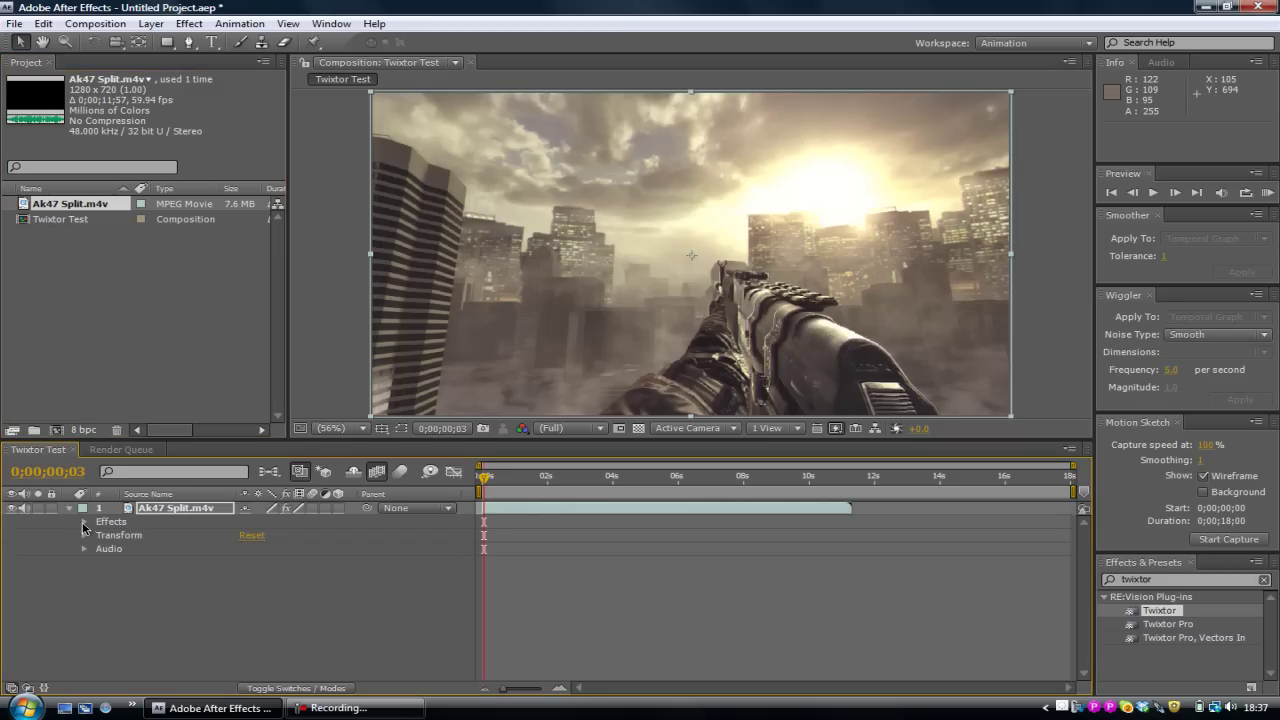
click(84, 522)
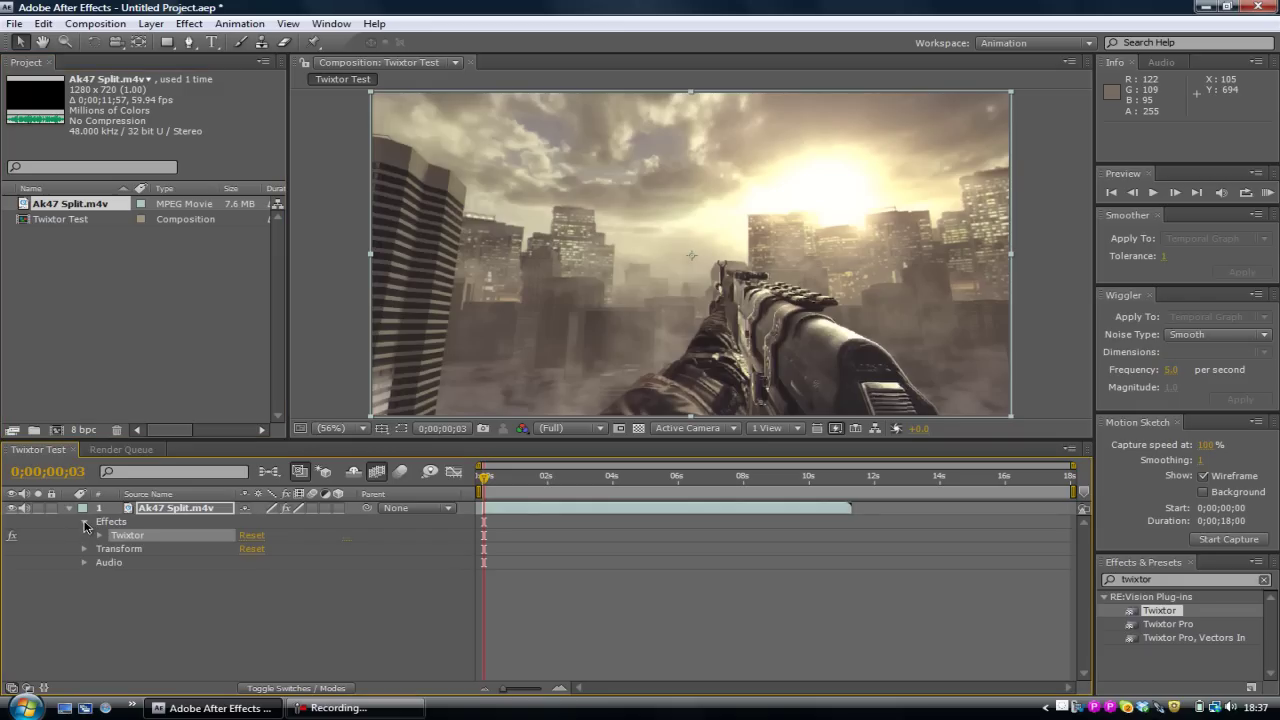
click(84, 522)
click(84, 536)
click(84, 537)
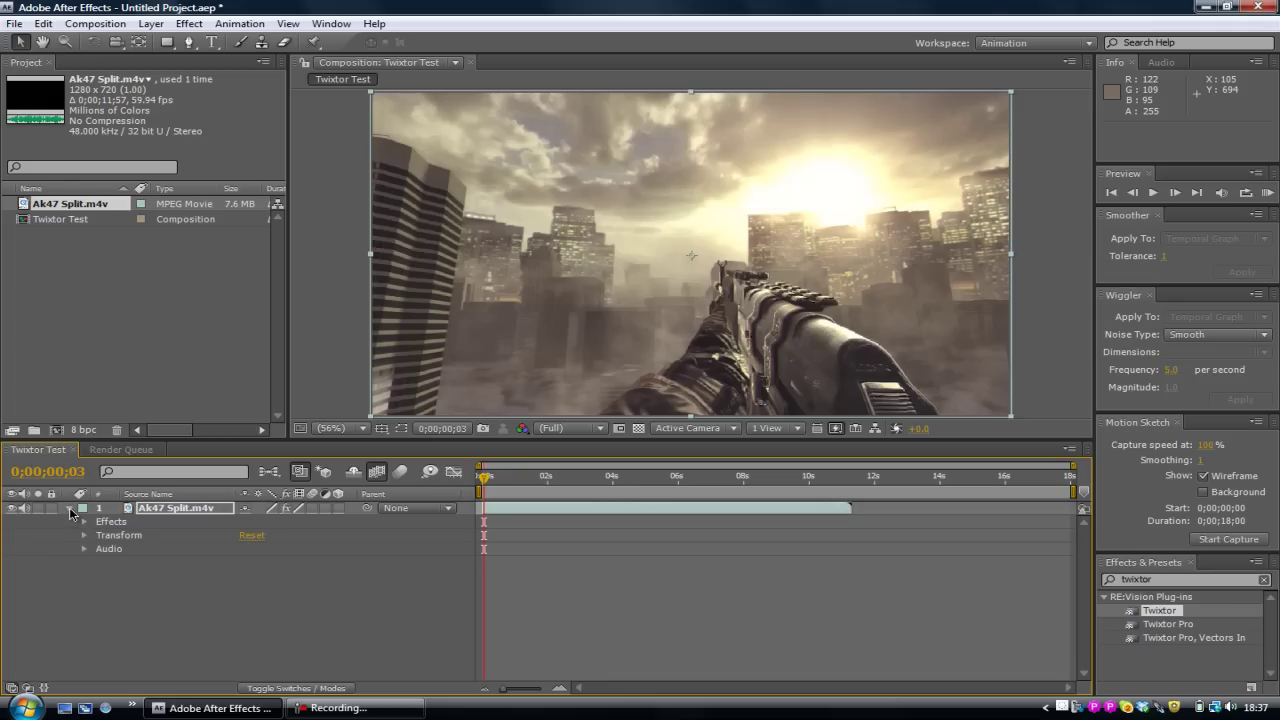
click(70, 508)
click(70, 508)
click(84, 521)
click(100, 536)
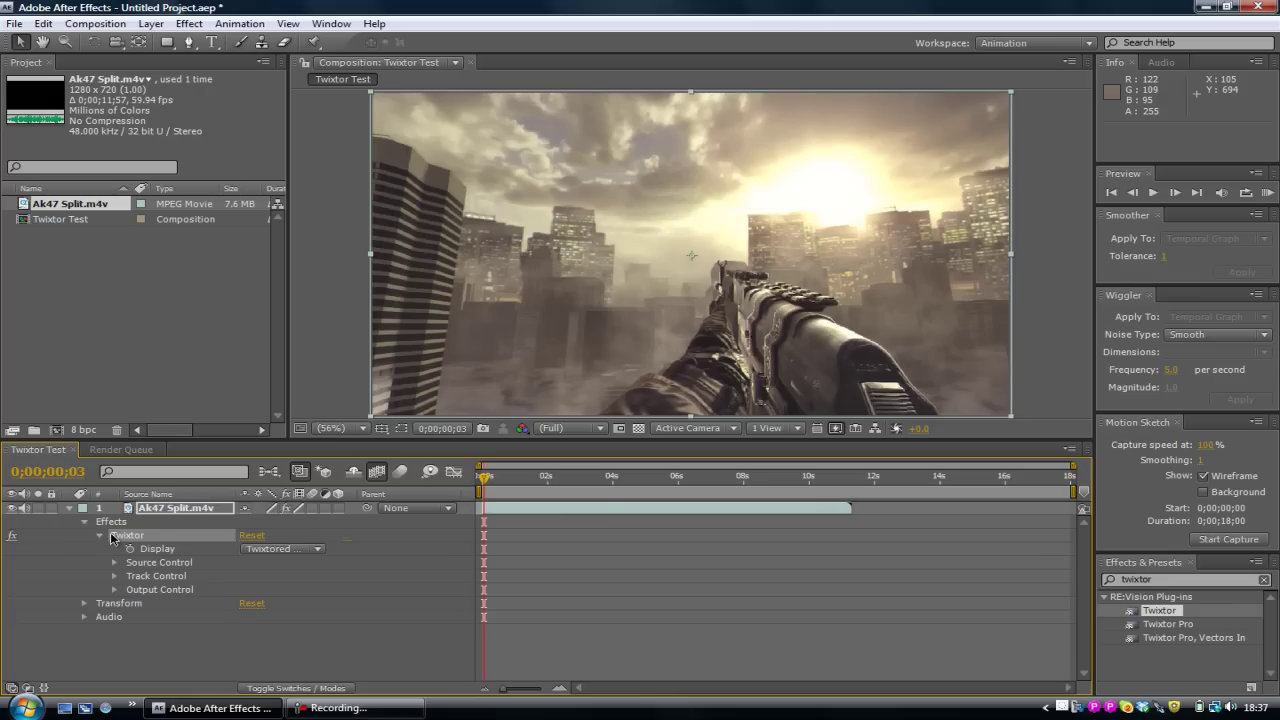
Set a Speed % keyframe of 100 at the composition start under Output Control.
click(114, 590)
scroll(243, 603, down, 1)
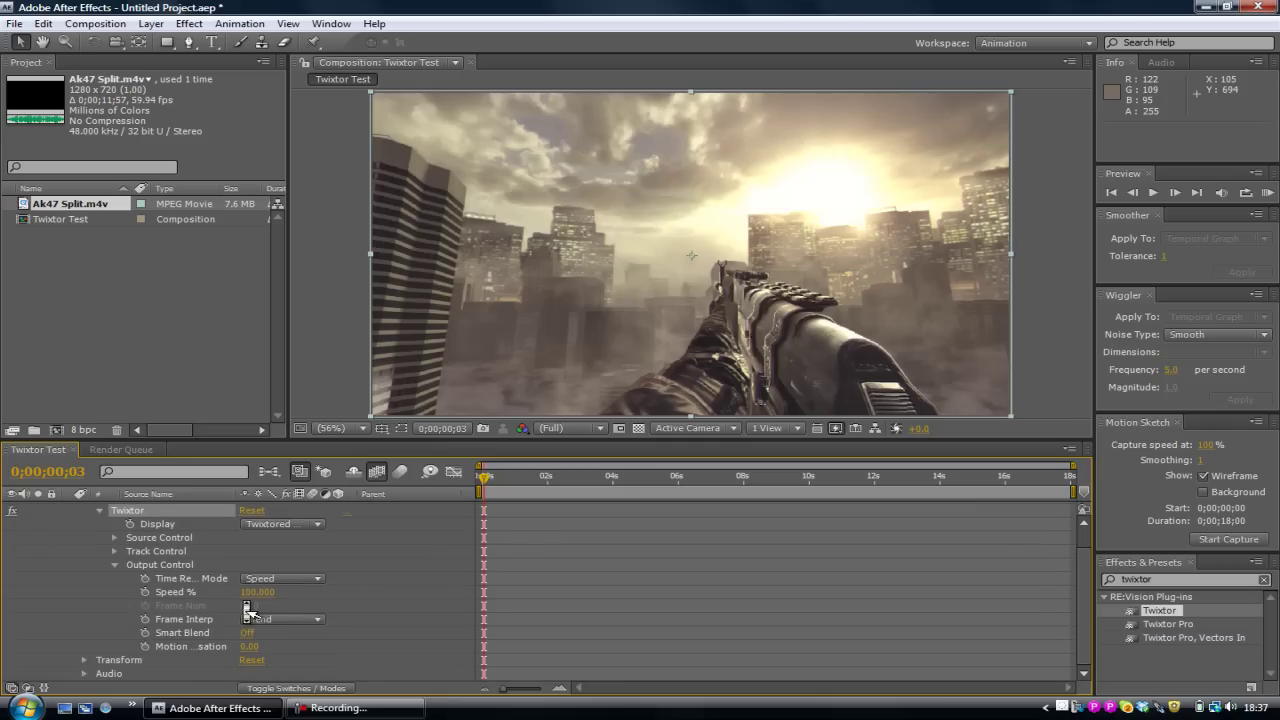
click(170, 594)
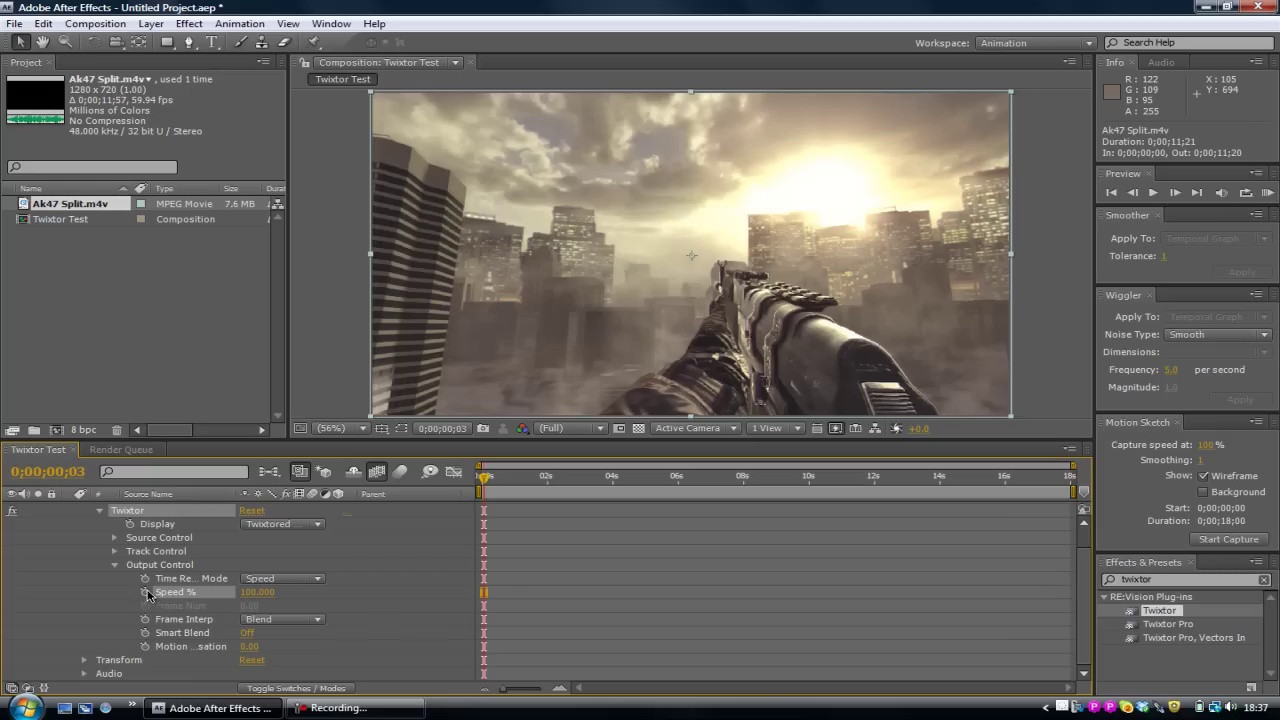
drag(490, 478, 481, 481)
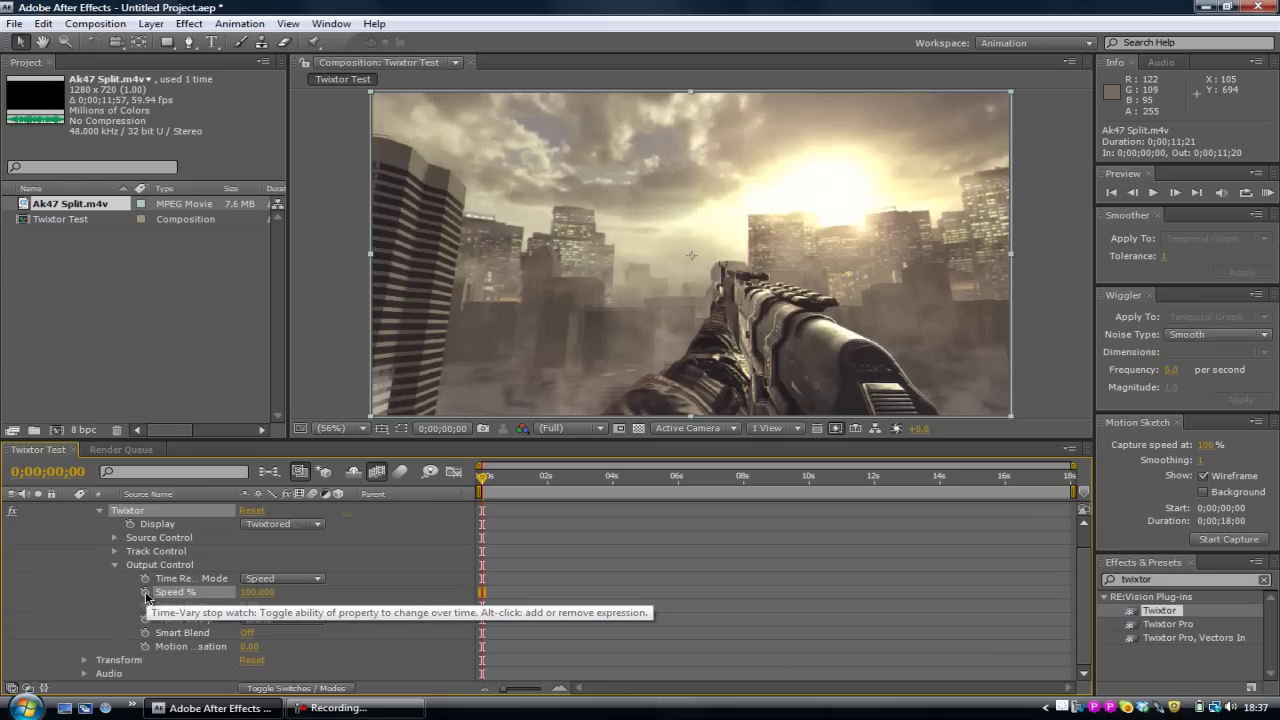
click(146, 594)
click(500, 478)
drag(500, 482, 730, 483)
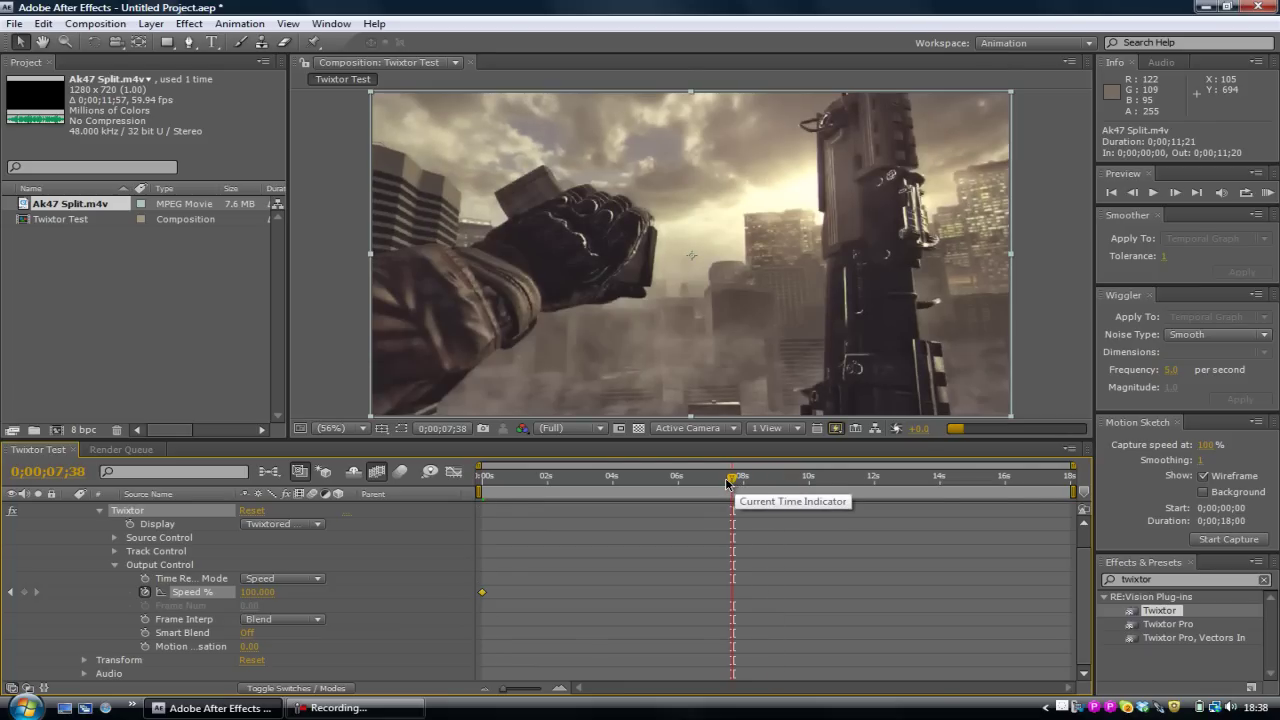
Add a Speed % keyframe holding 100 at 0;00;07;22.
click(726, 484)
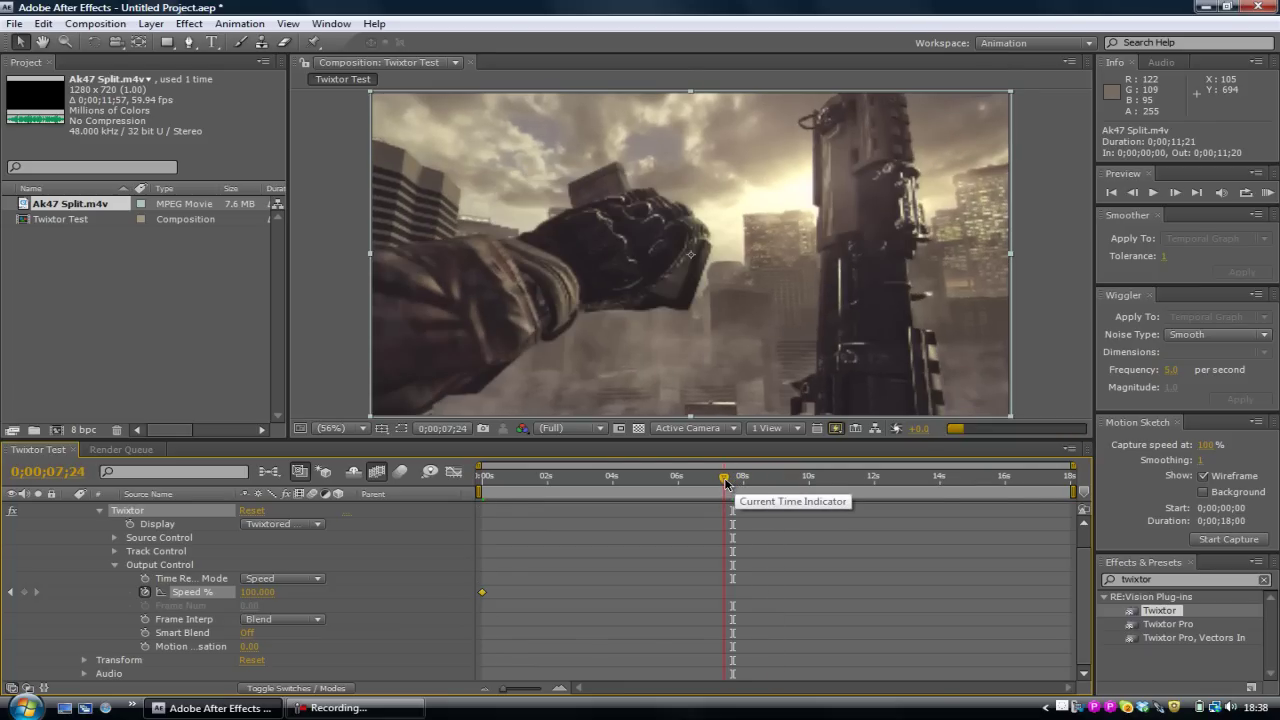
drag(726, 484, 716, 485)
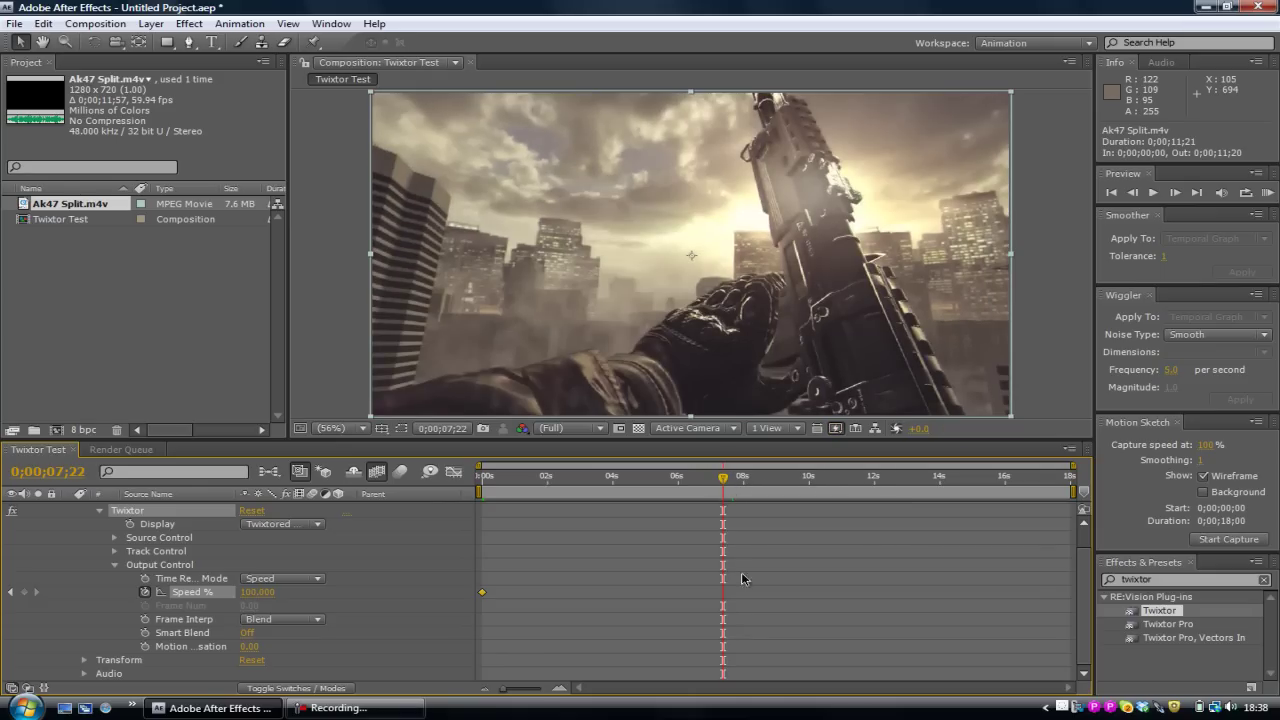
click(25, 592)
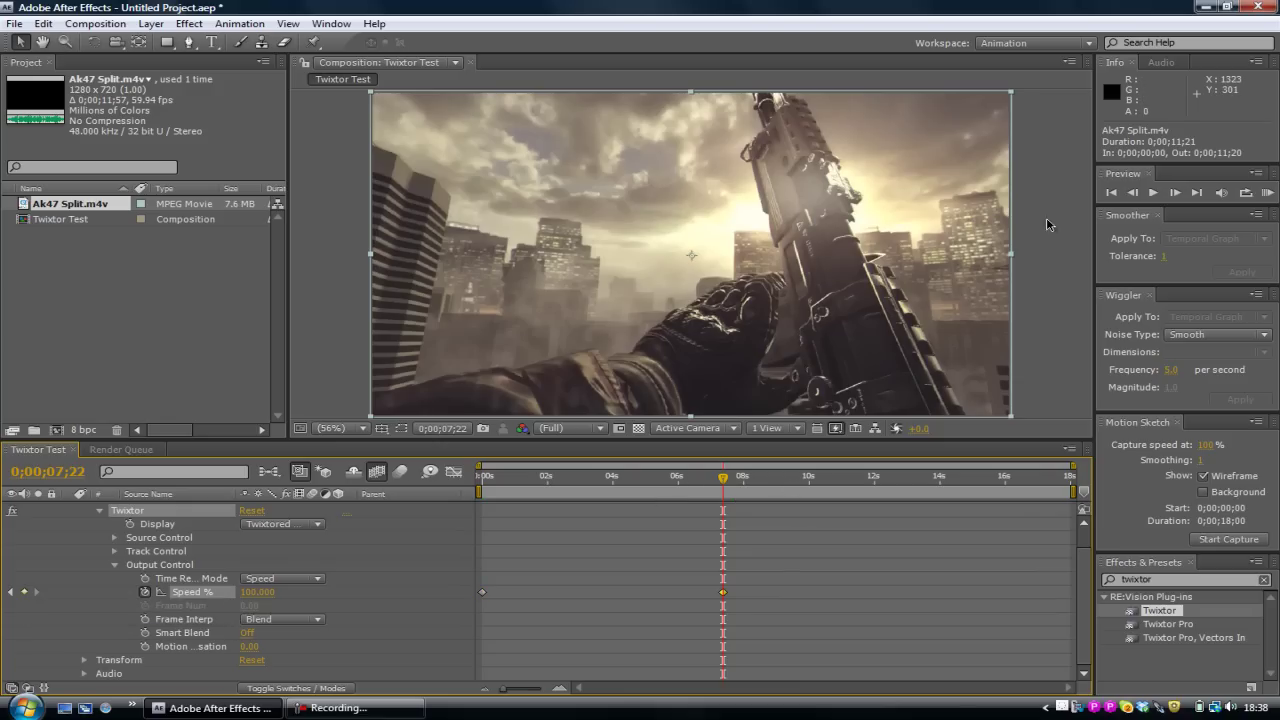
Four frames later, at 0;00;07;26, keyframe Speed % to 3 and preview the slowdown.
click(1175, 193)
click(1175, 193)
click(1175, 193)
click(1175, 193)
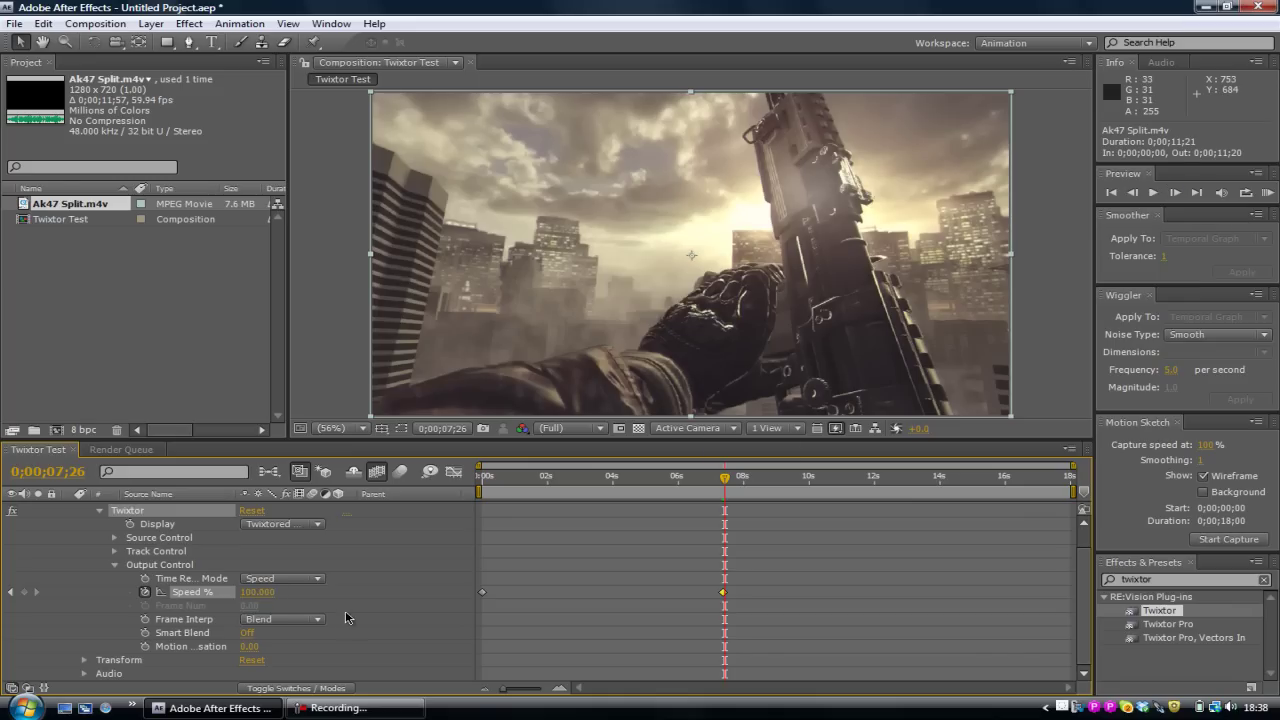
click(255, 592)
key(Return)
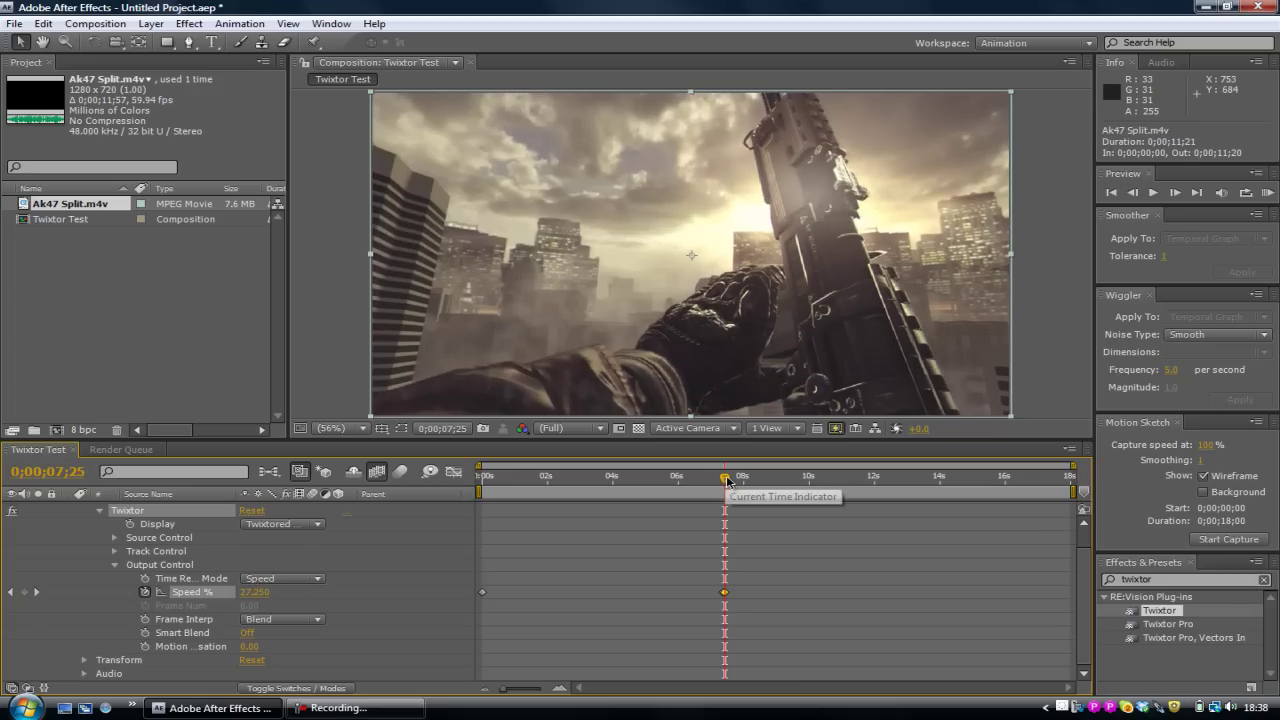
drag(727, 483, 821, 486)
scroll(1085, 555, up, 1)
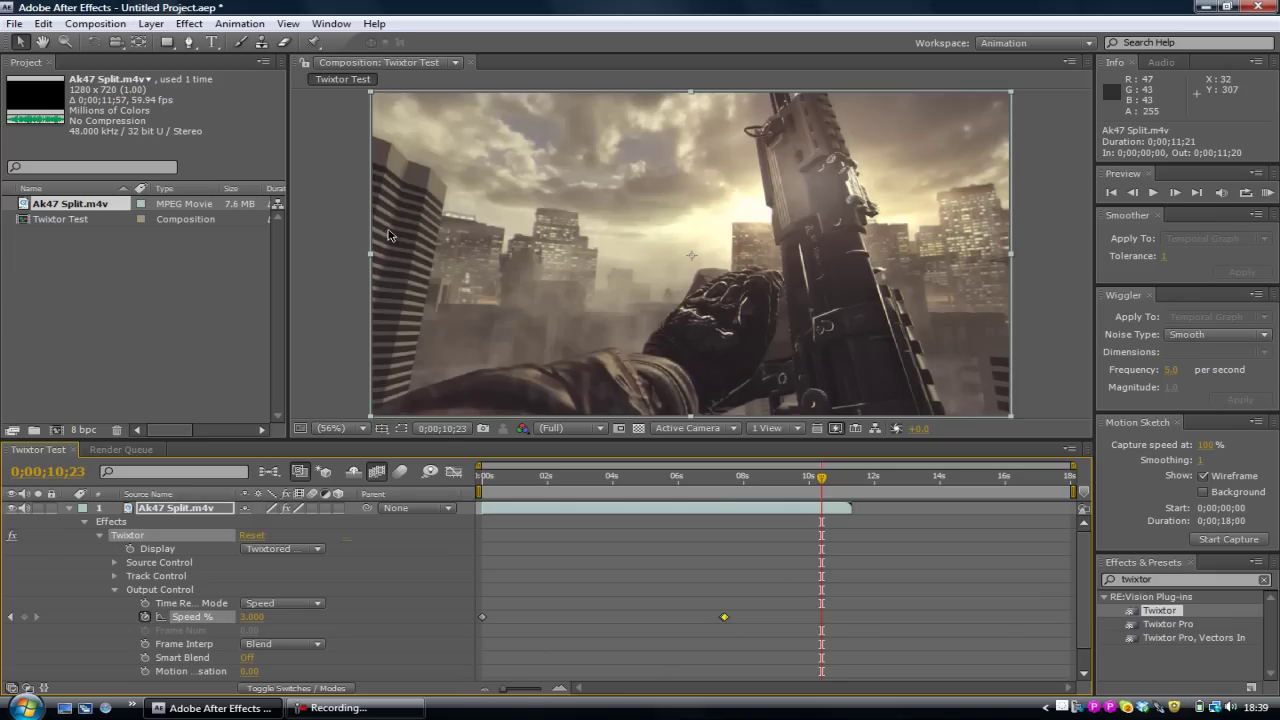
Enable time remapping on the Ak47 Split.m4v layer.
click(795, 511)
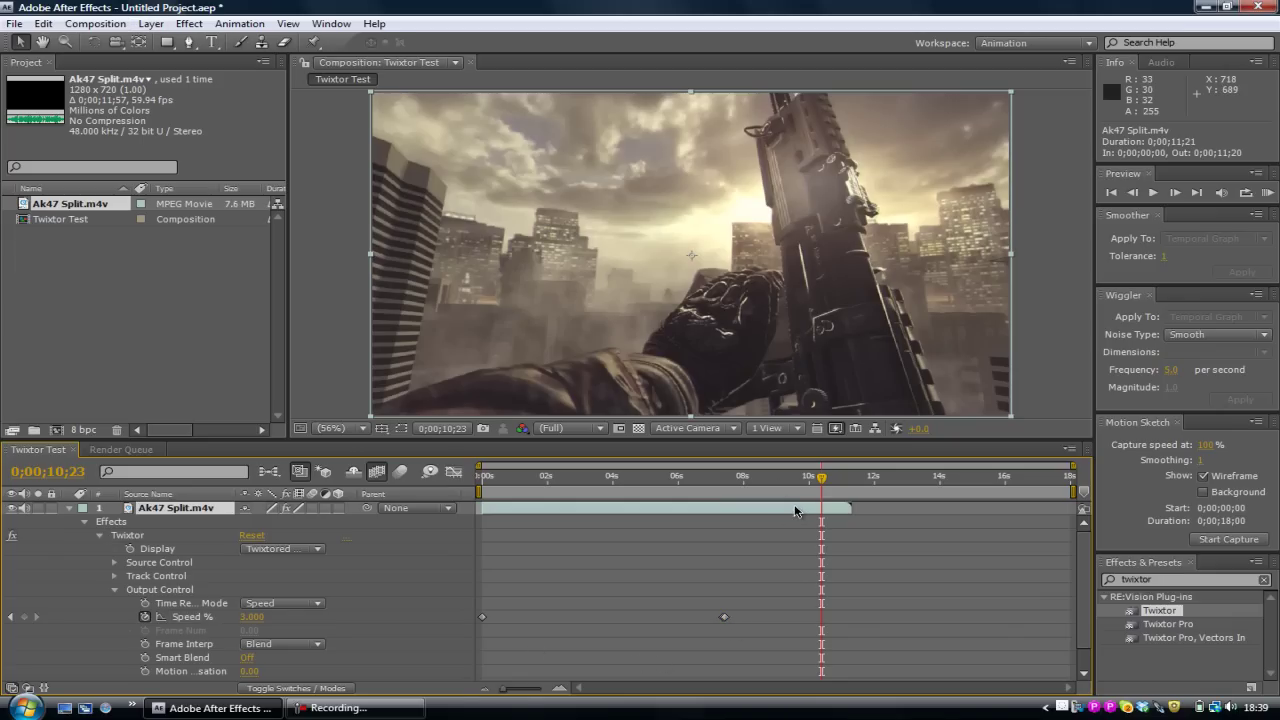
click(158, 24)
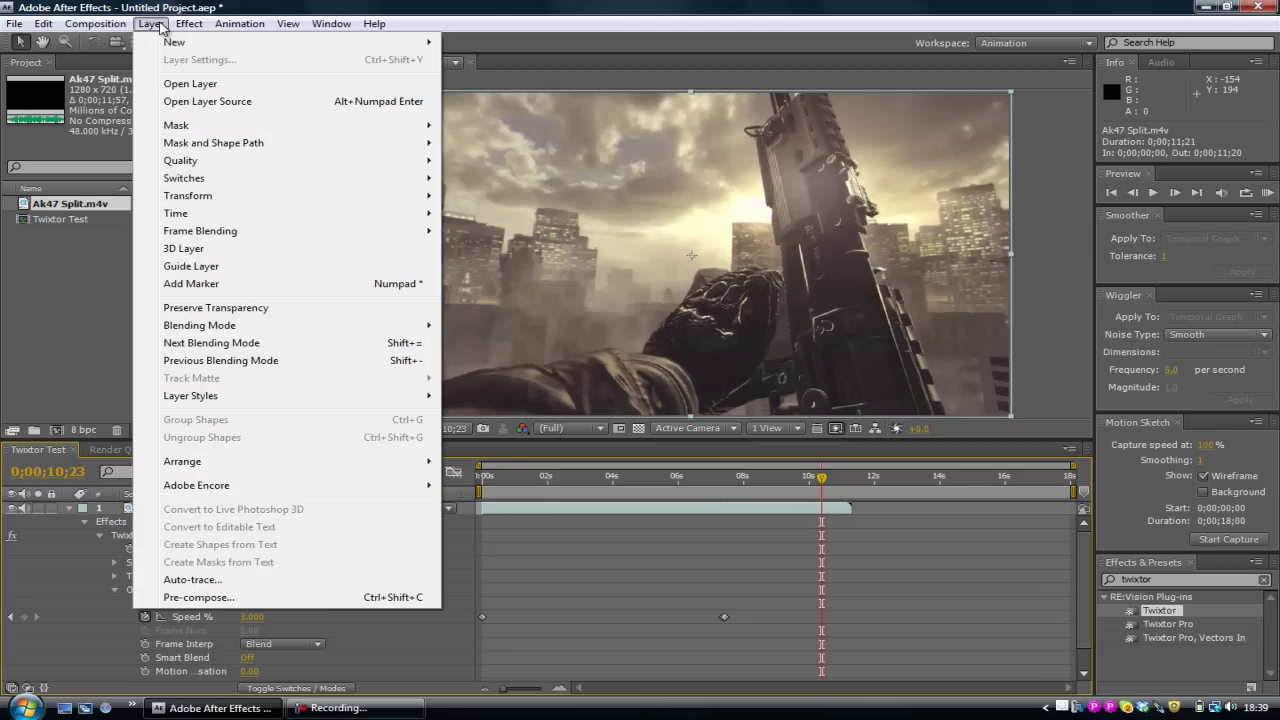
mouse_move(410, 213)
click(473, 214)
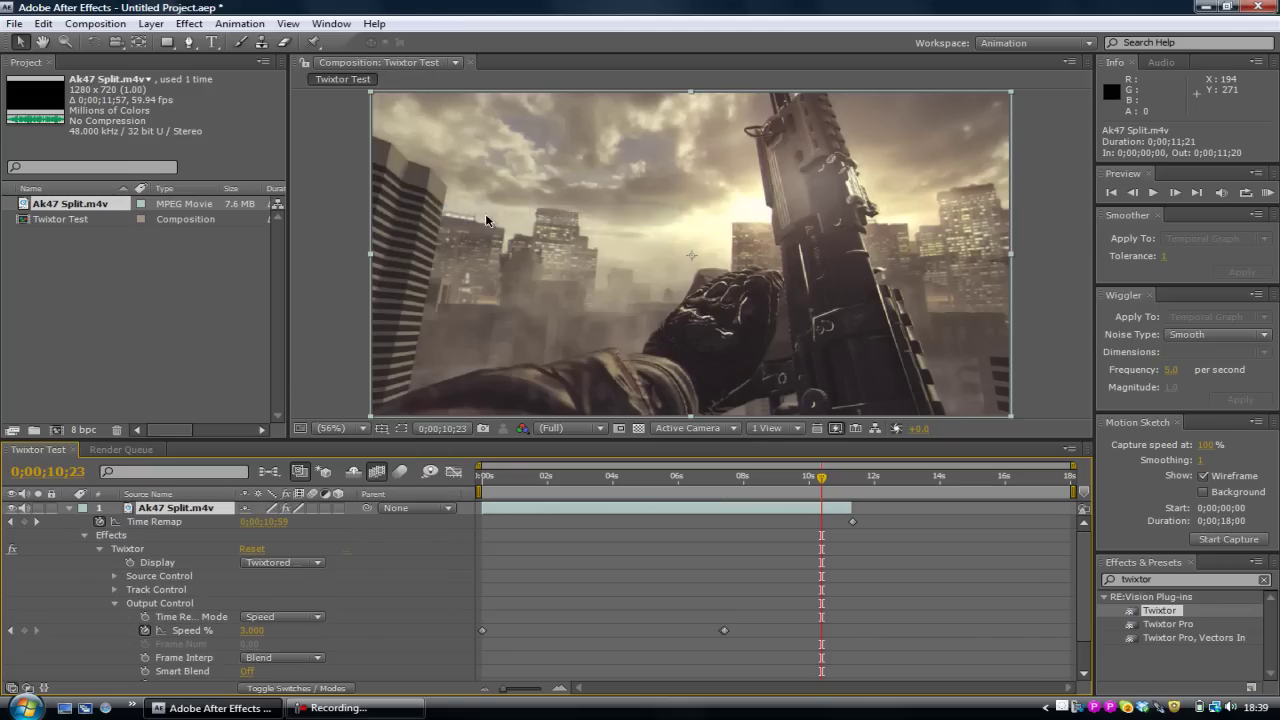
Extend the layer's out point to the 18-second comp end (0;00;18;46).
drag(857, 508, 1026, 507)
drag(823, 481, 1005, 497)
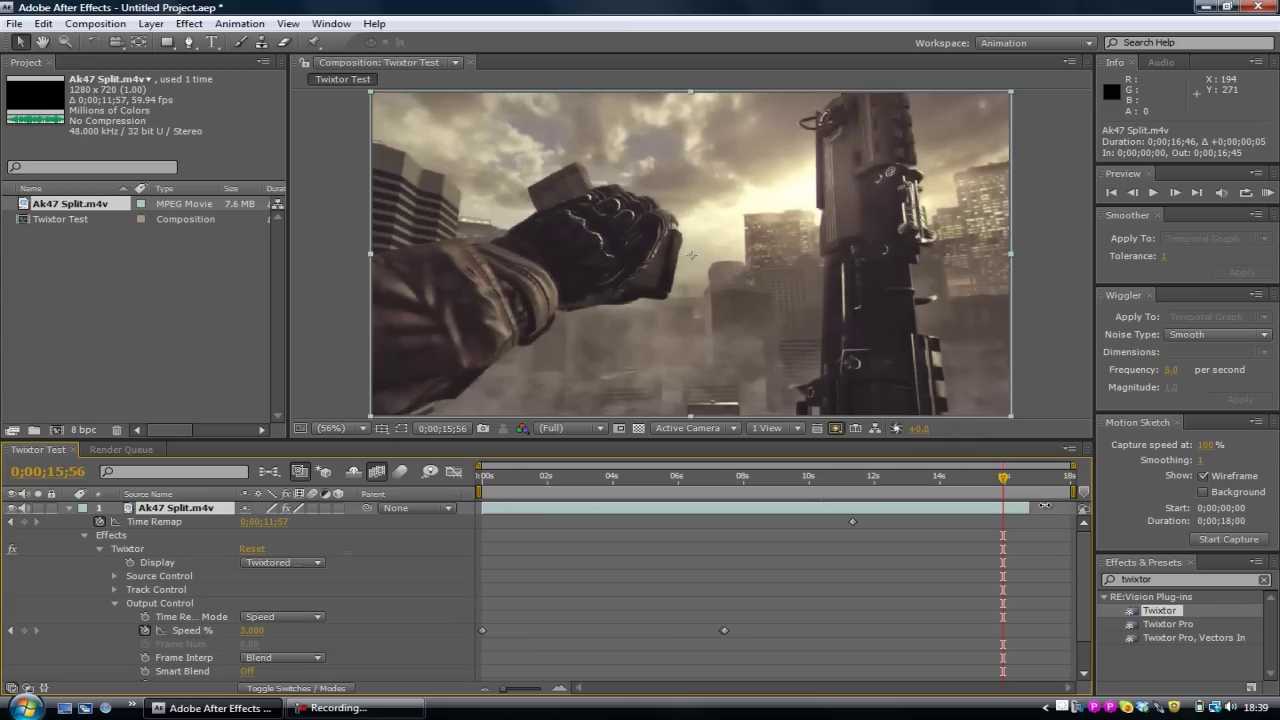
drag(1026, 508, 1095, 505)
click(1018, 478)
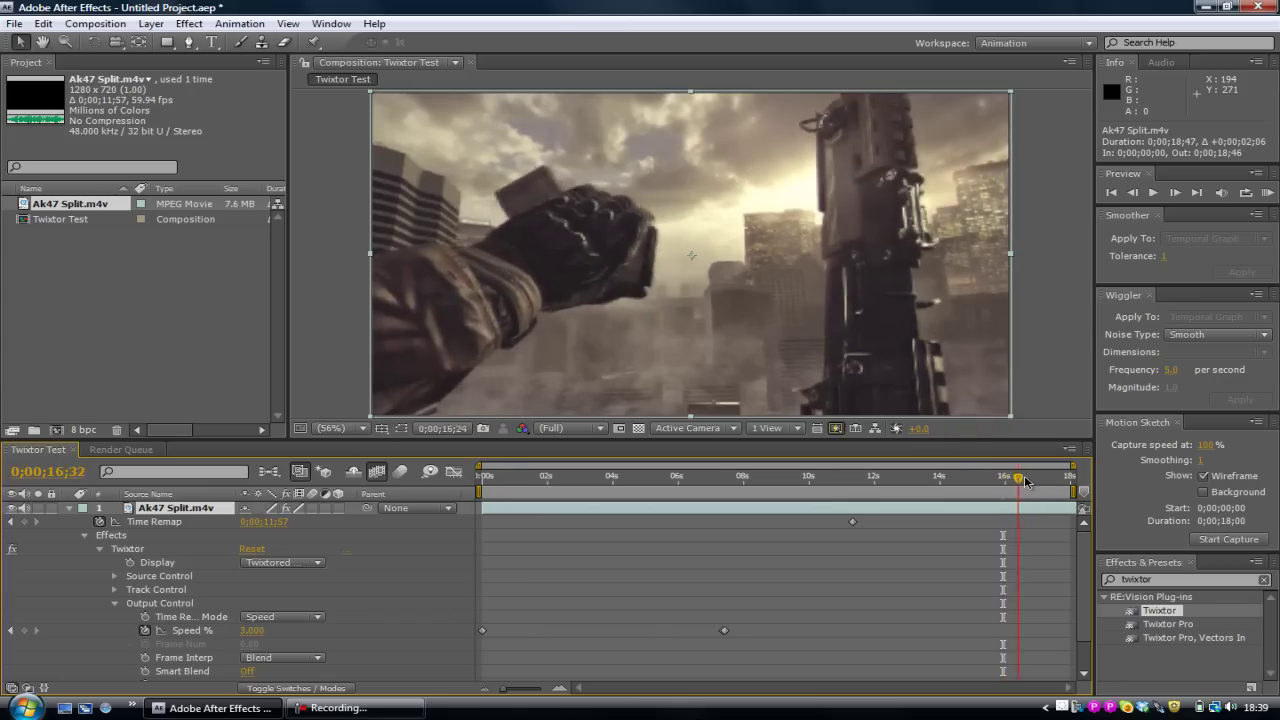
mouse_move(1026, 482)
mouse_down()
mouse_move(1037, 484)
mouse_move(1020, 487)
mouse_up()
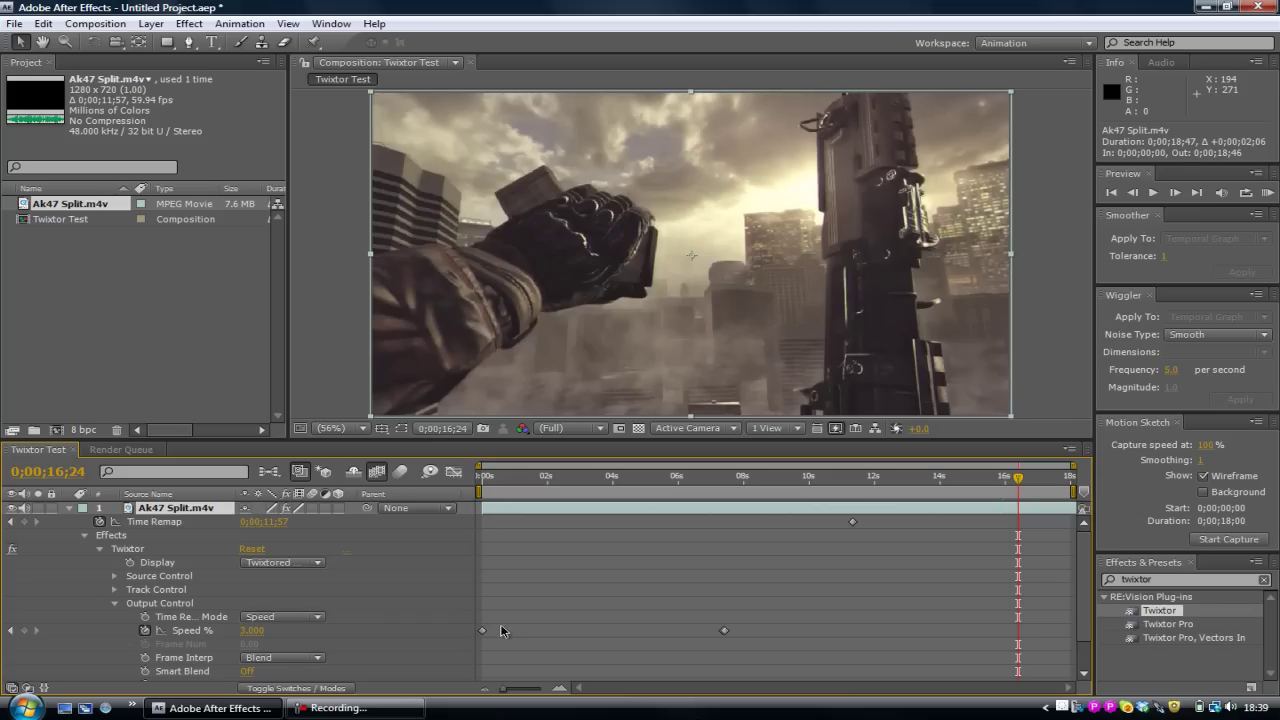
Add a Speed % keyframe holding 3 at 0;00;16;24, then advance to 16;30.
scroll(422, 642, down, 2)
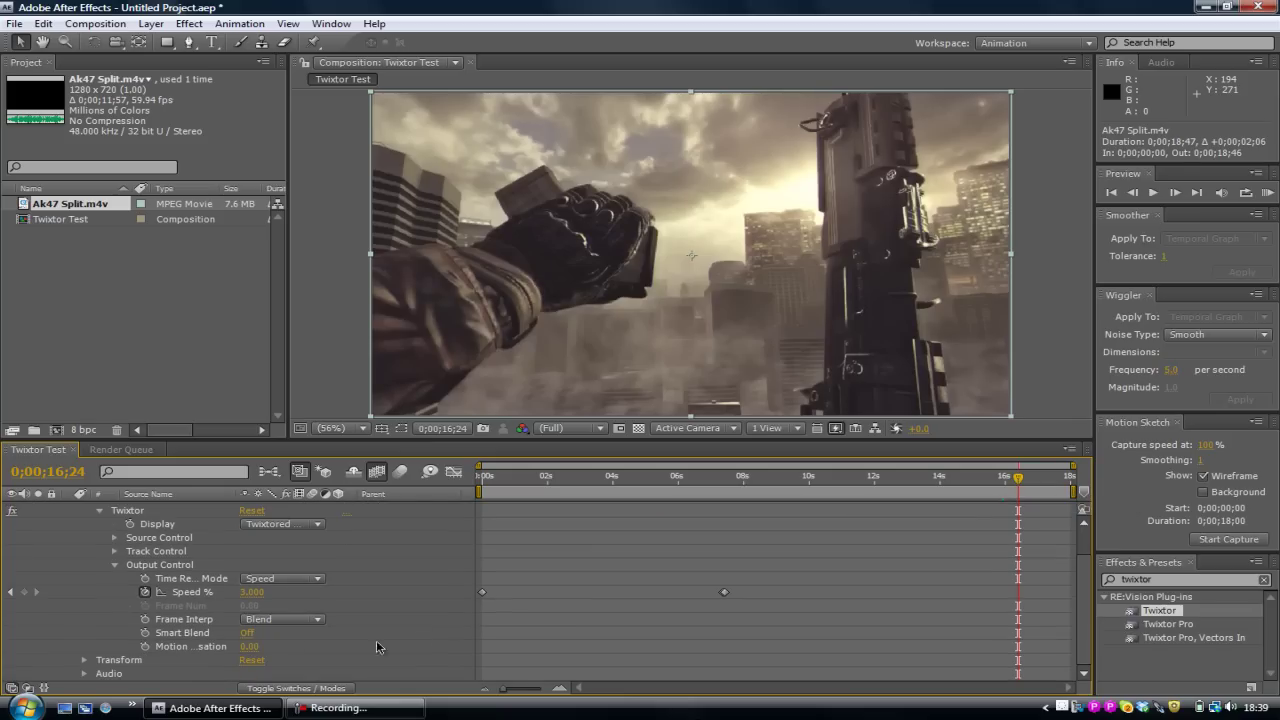
click(25, 593)
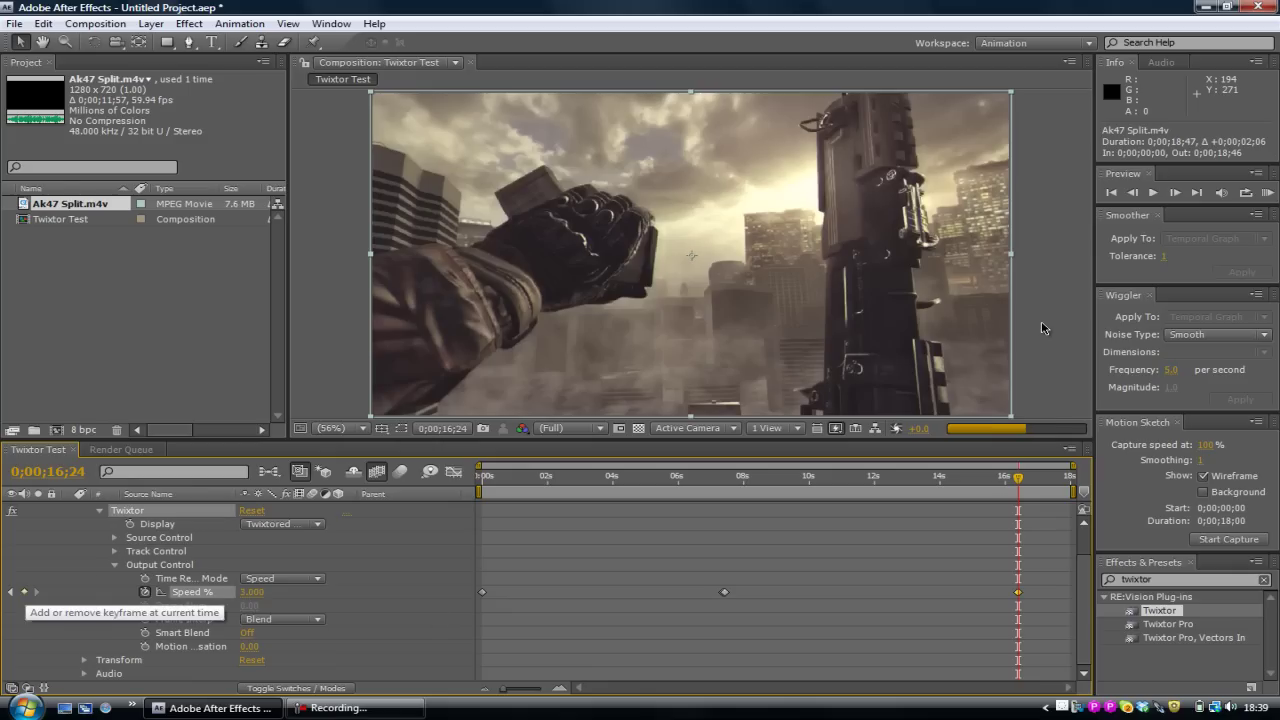
click(1174, 191)
click(1175, 192)
click(1175, 192)
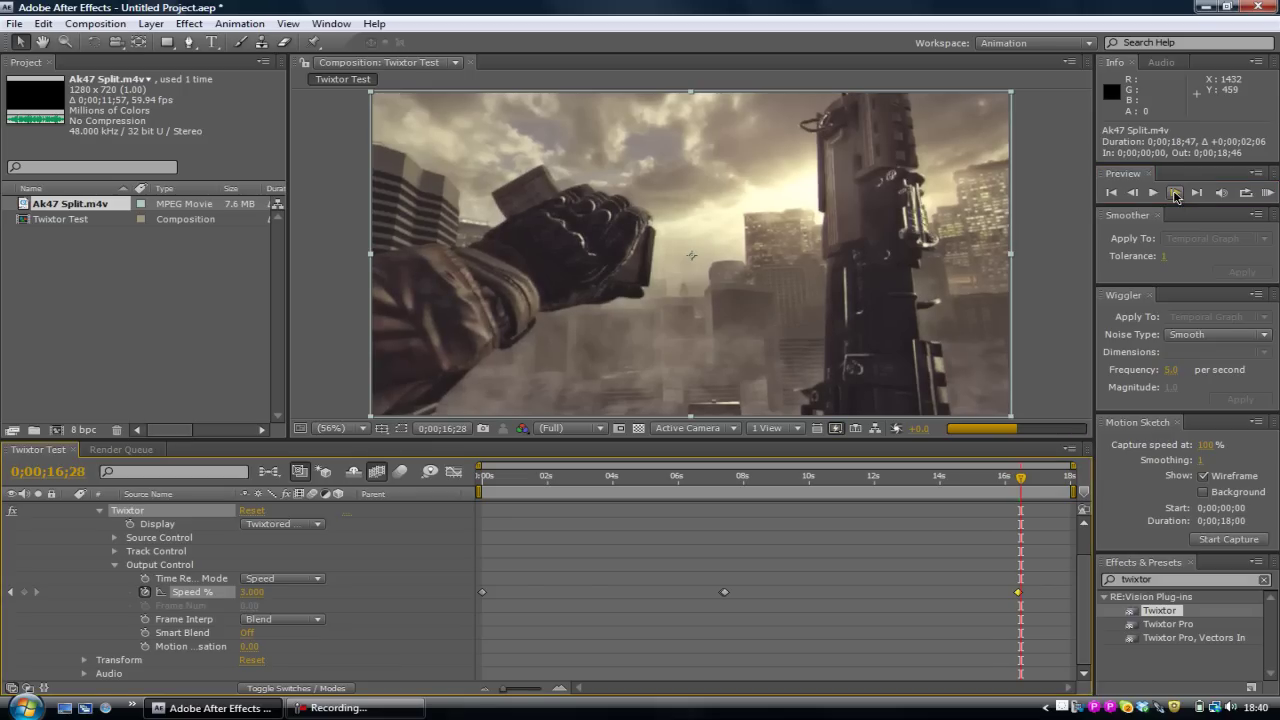
click(1175, 192)
click(1175, 192)
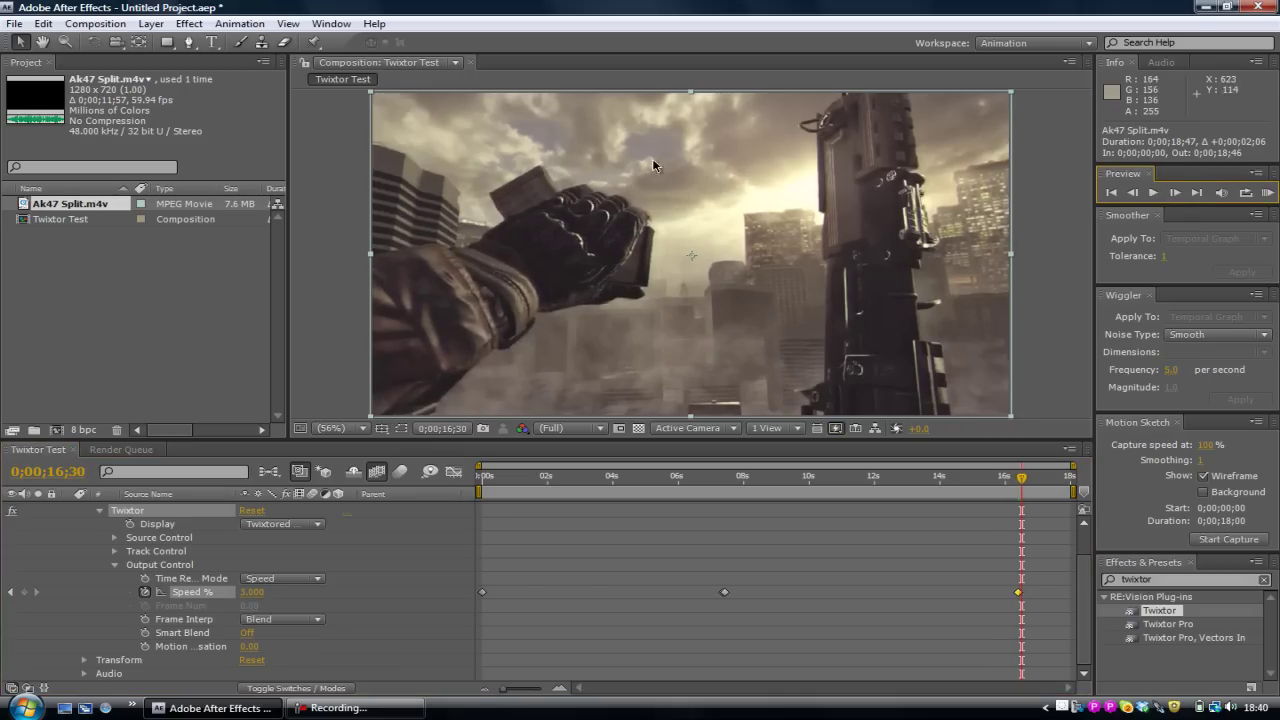
Keyframe Speed % back to 100 at 0;00;16;30, ending the slow-motion section.
click(253, 594)
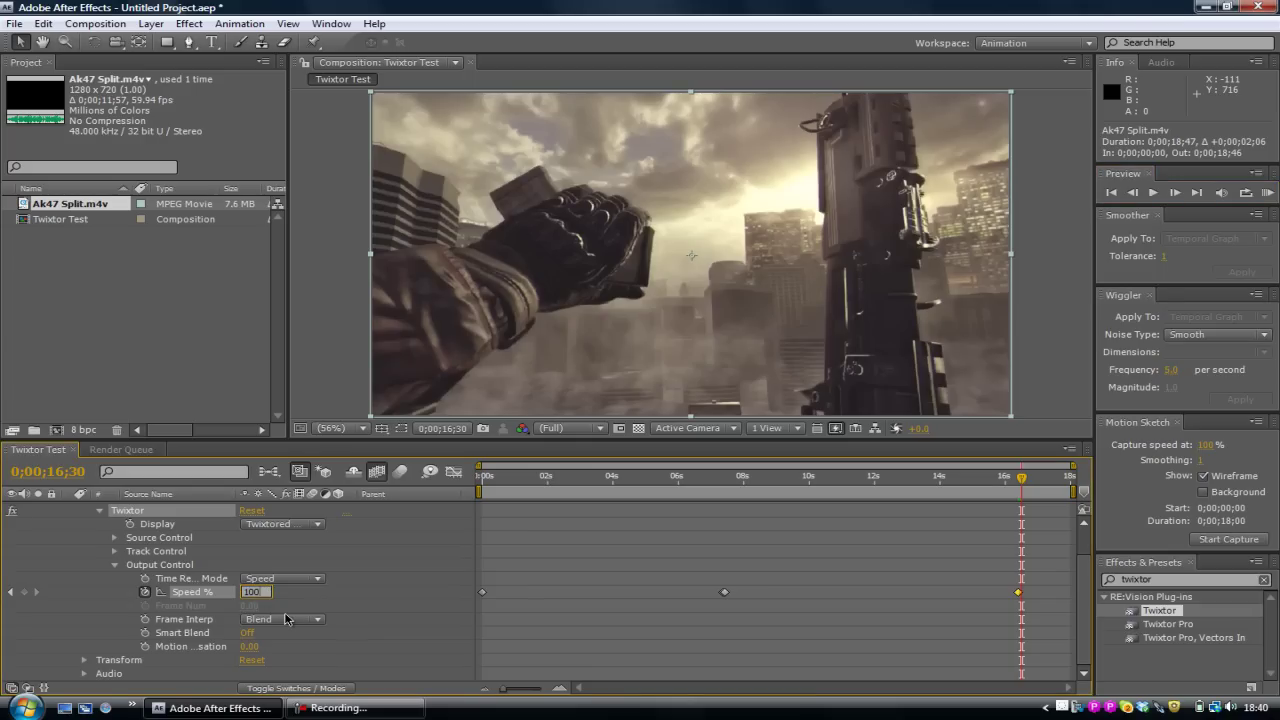
text(100)
key(Return)
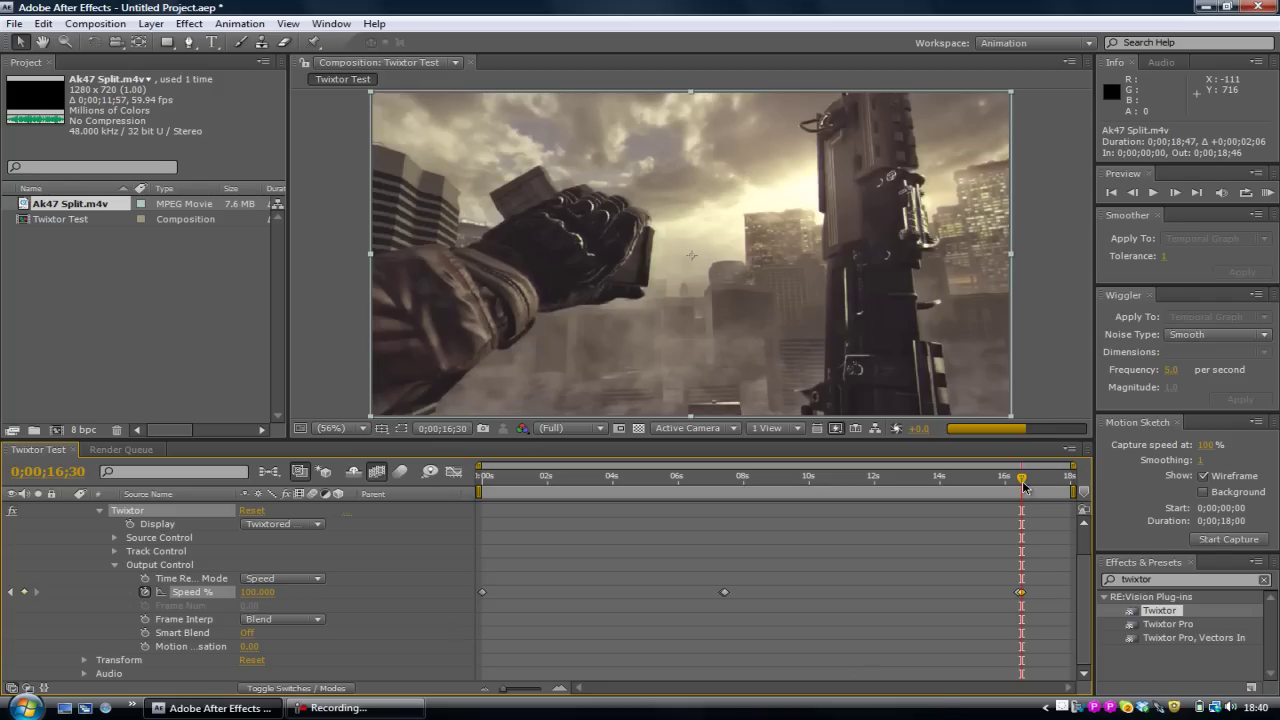
drag(1022, 480, 655, 517)
key(Home)
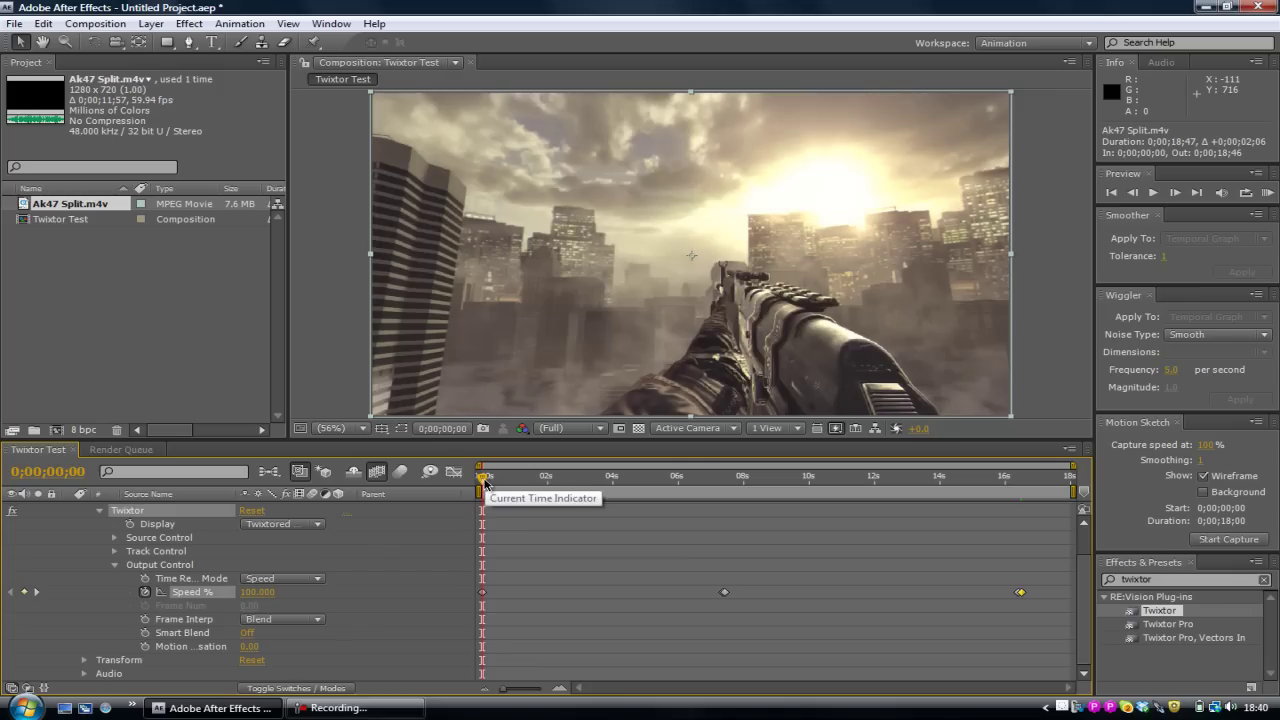
click(485, 480)
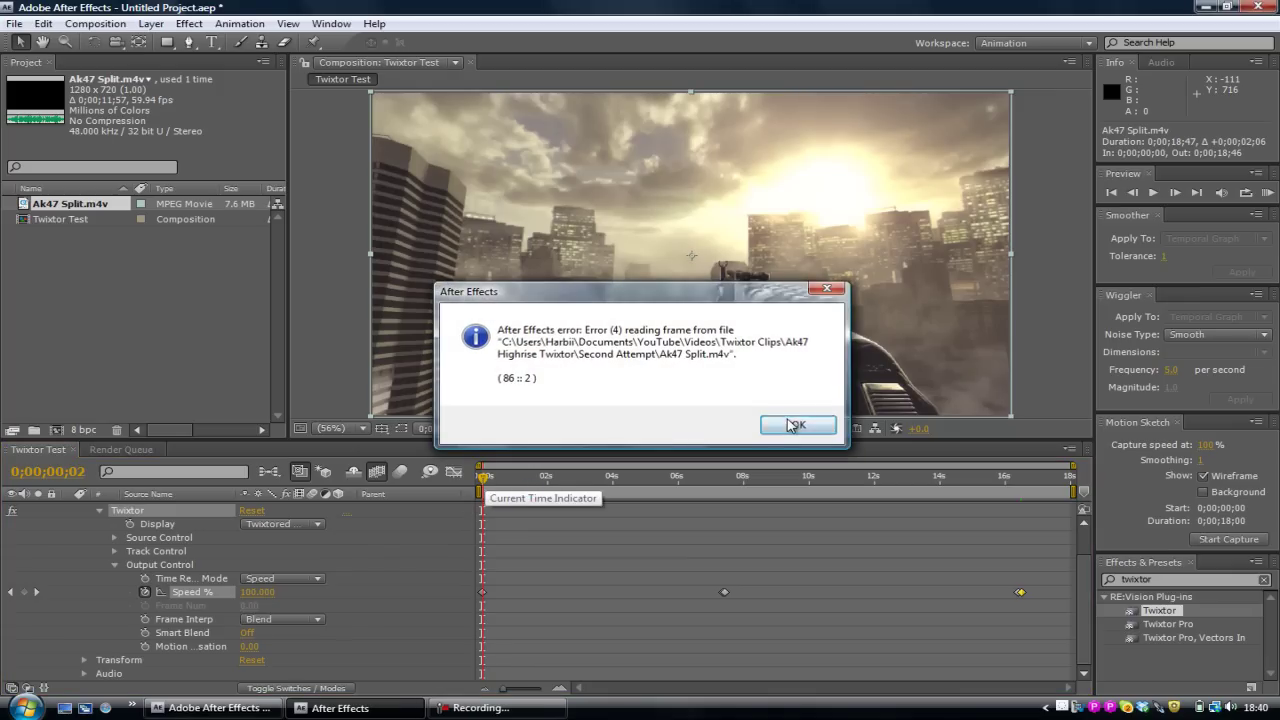
click(792, 424)
click(790, 424)
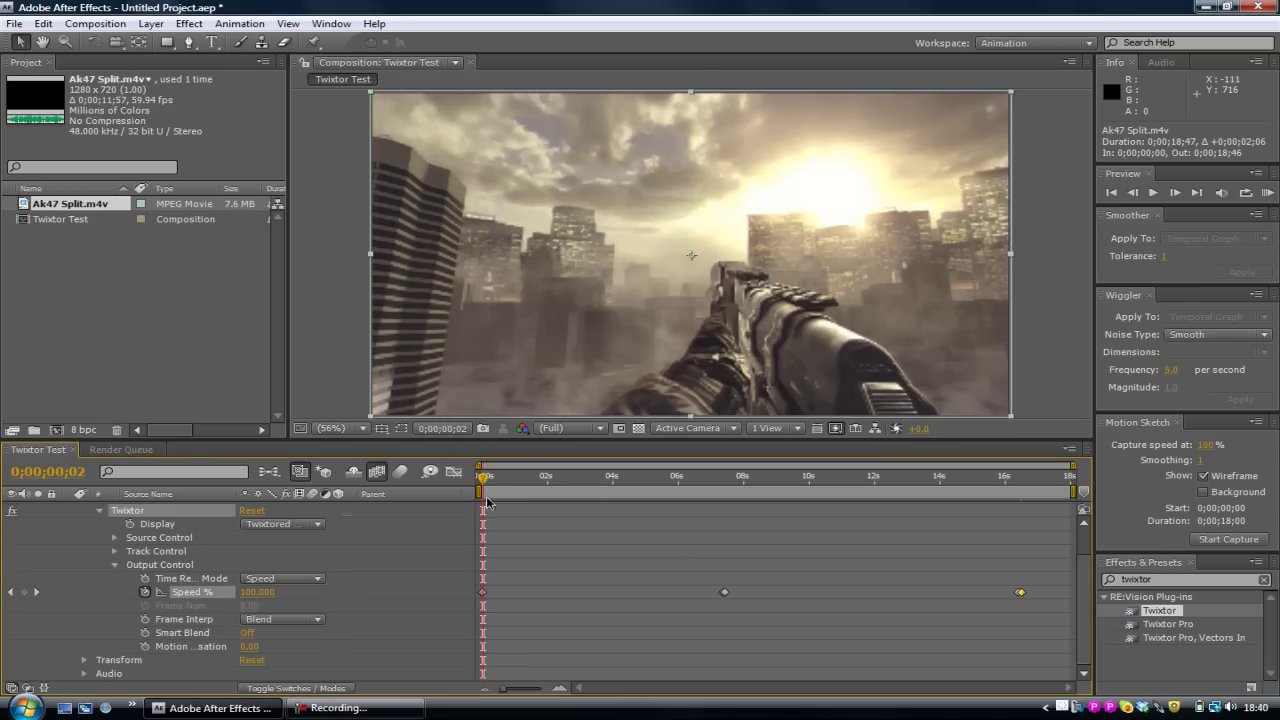
drag(484, 479, 615, 488)
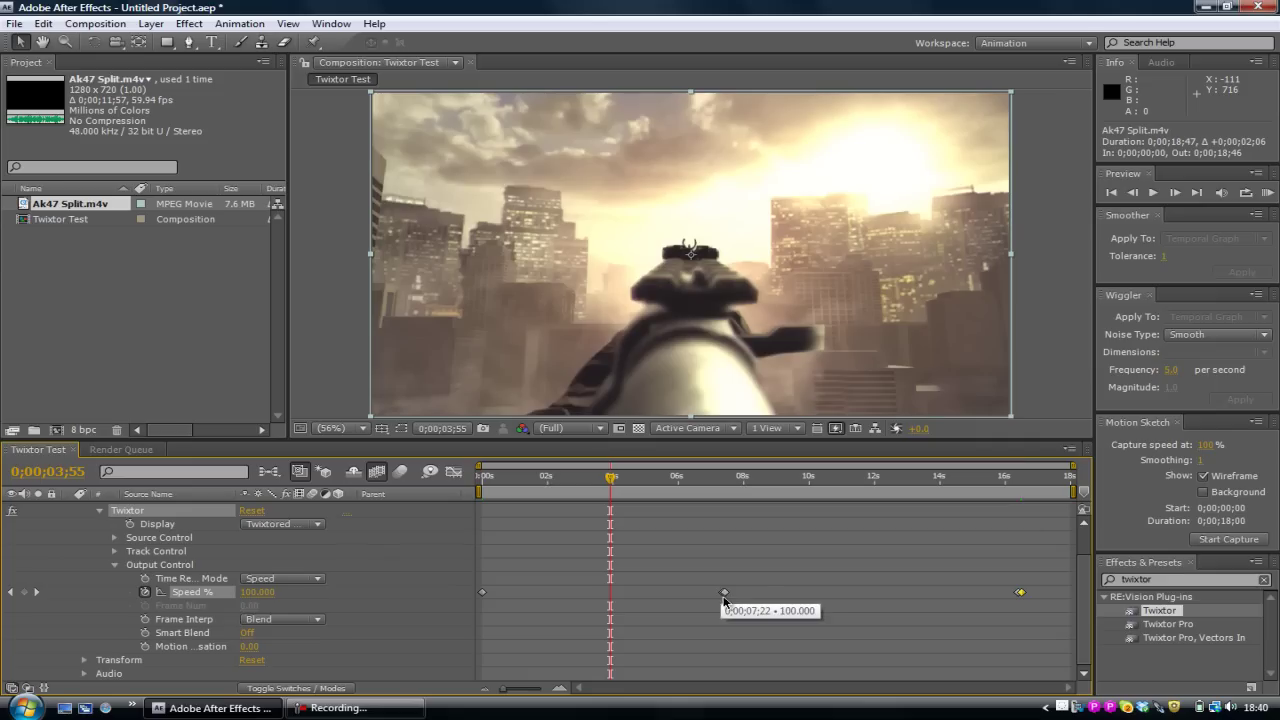
scroll(726, 594, up, 1)
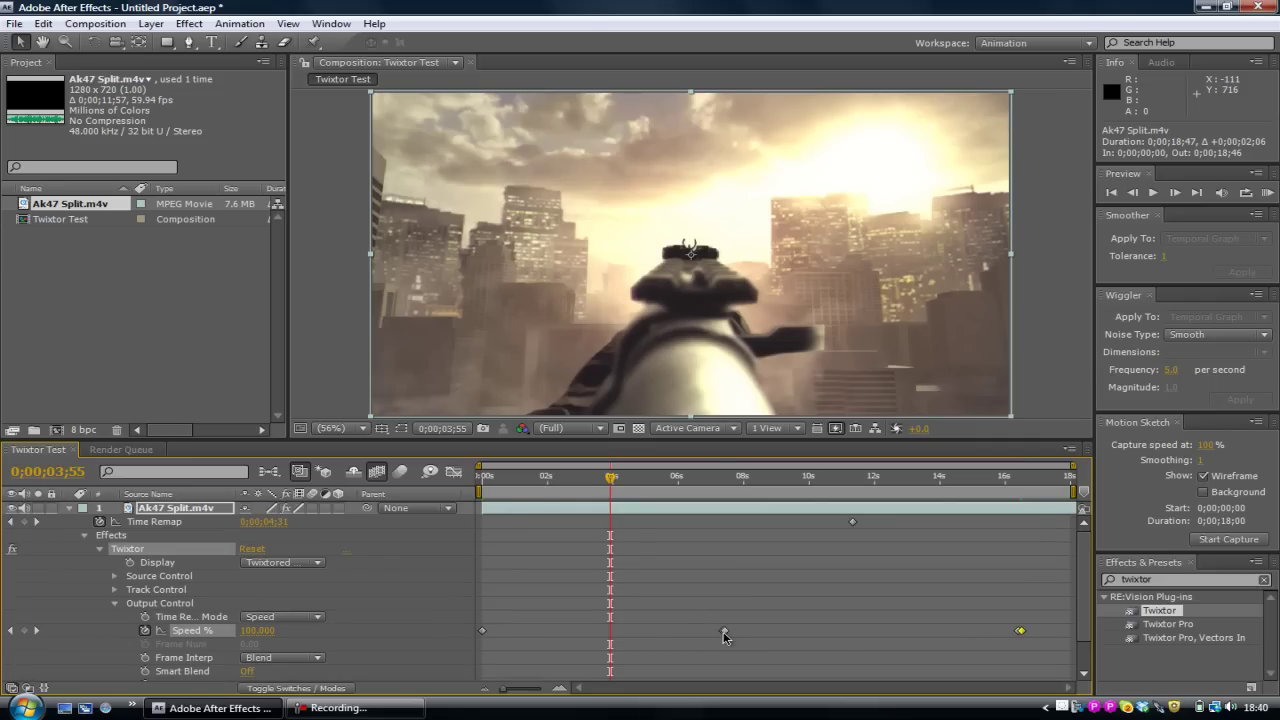
drag(612, 478, 1015, 482)
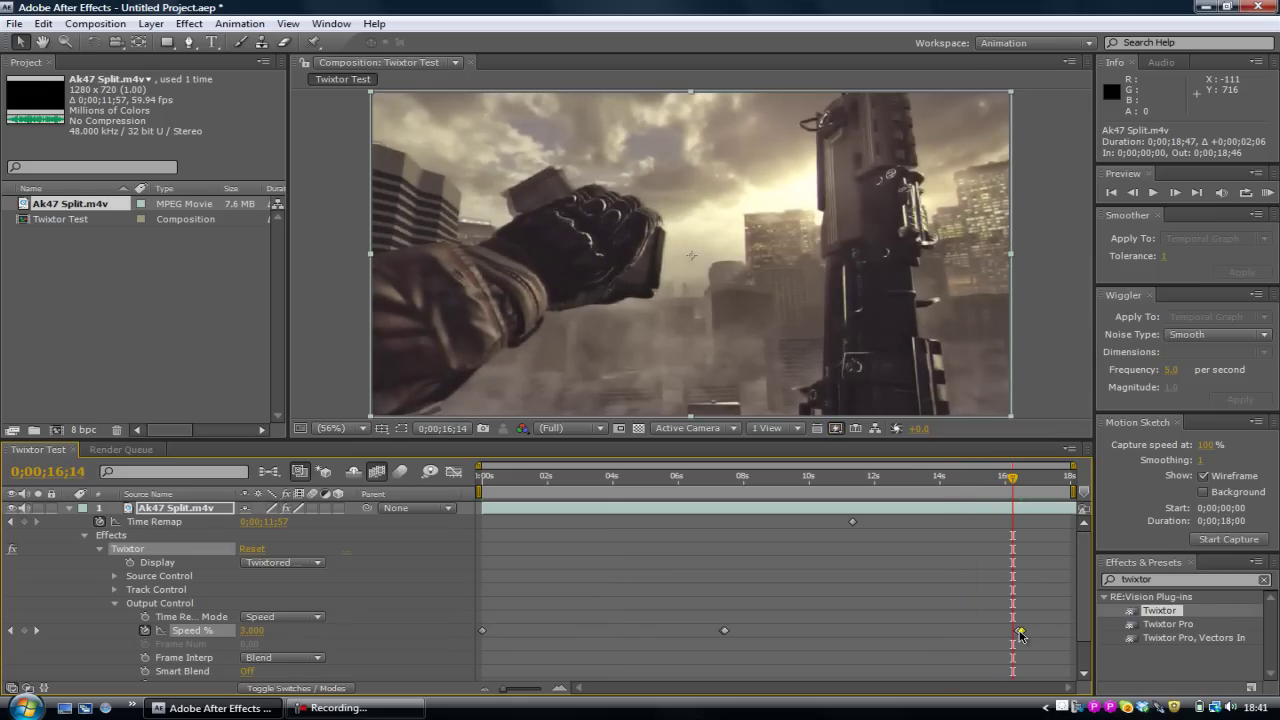
mouse_move(1020, 636)
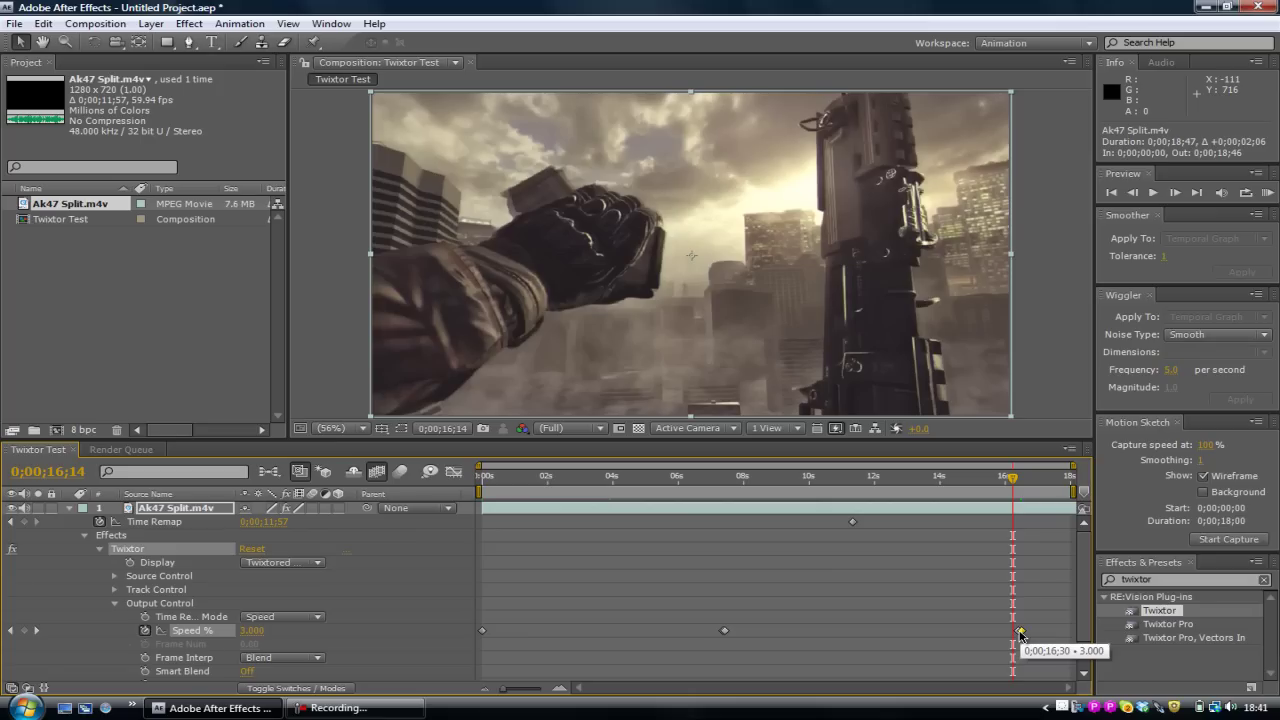